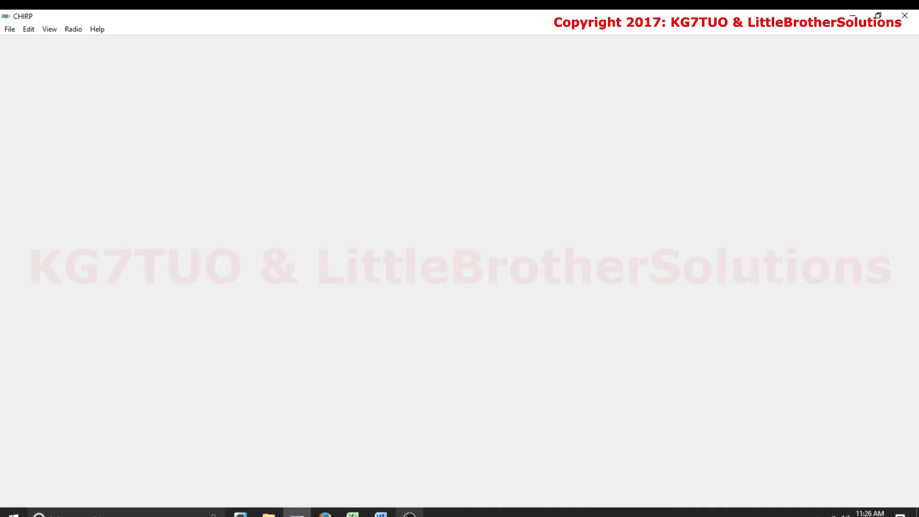
Open the saved channel file TYT_TH-9800_20170213 CURRENT LOAD from the _CURRENT CHANNEL LOADS folder
left_click(11, 30)
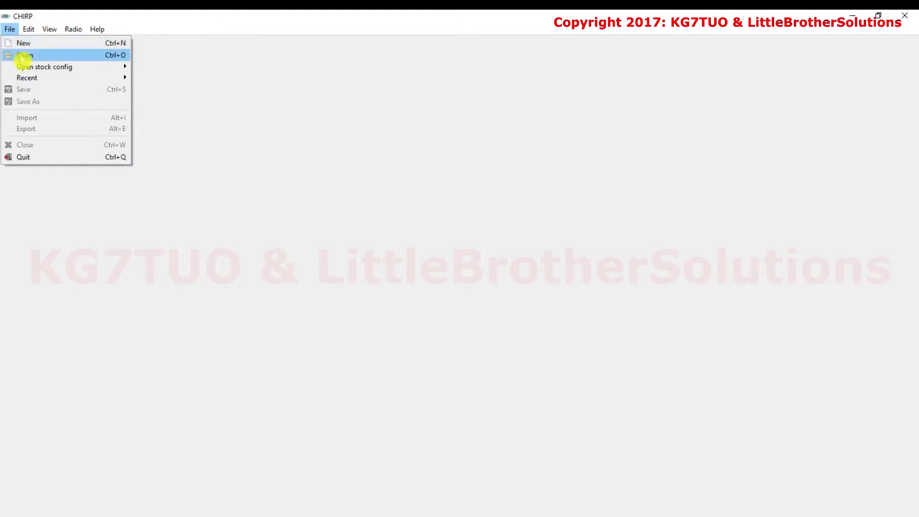
left_click(23, 56)
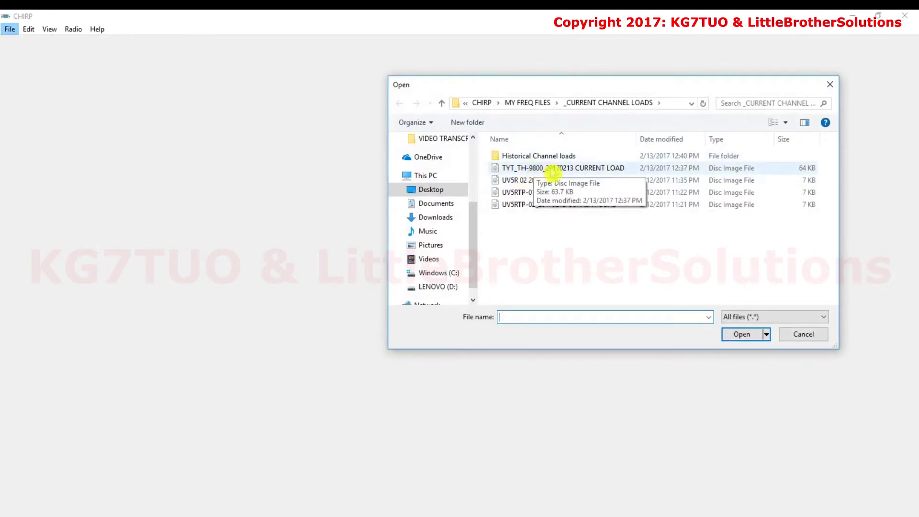
left_click(552, 173)
double_click(553, 173)
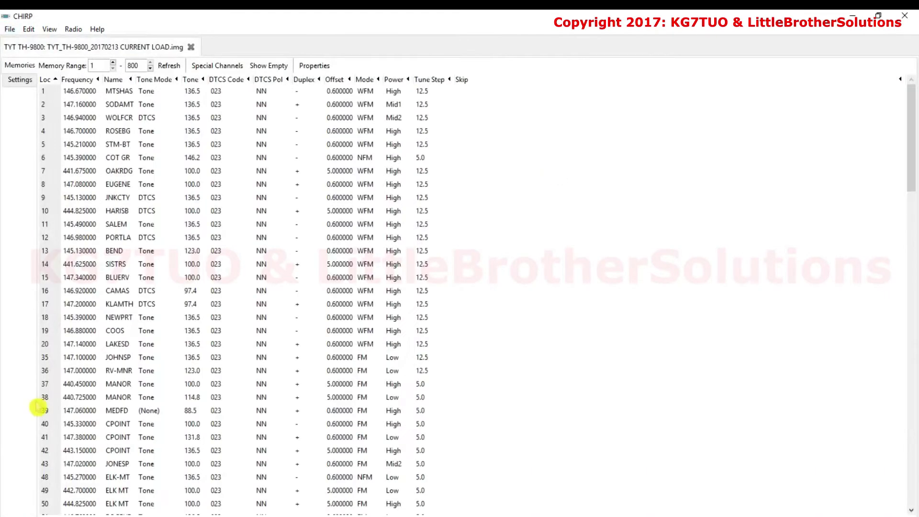
Open the NOAA Weather Alert stock configuration and bring its channel list into view
left_click(9, 30)
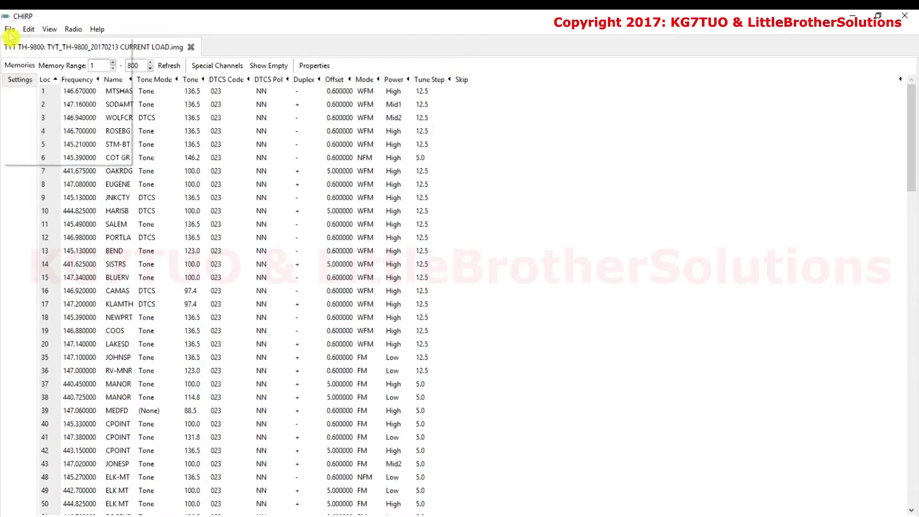
mouse_move(18, 67)
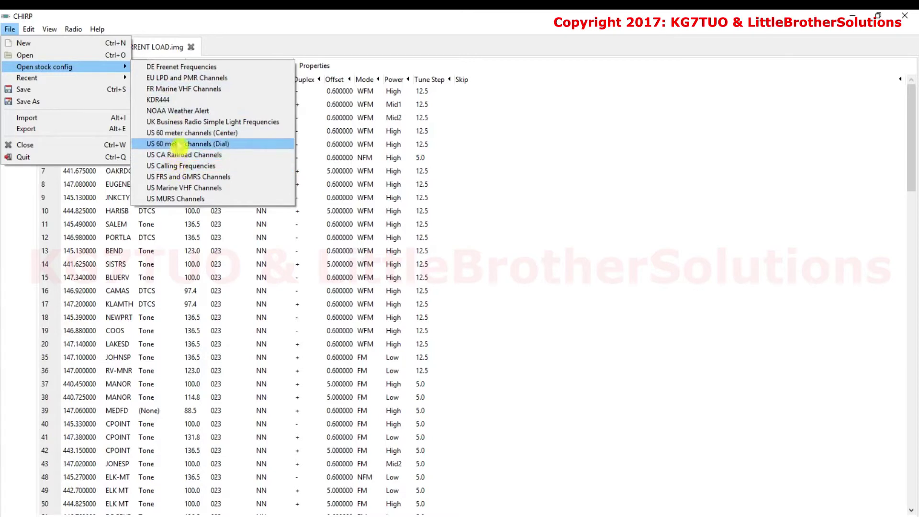
left_click(184, 112)
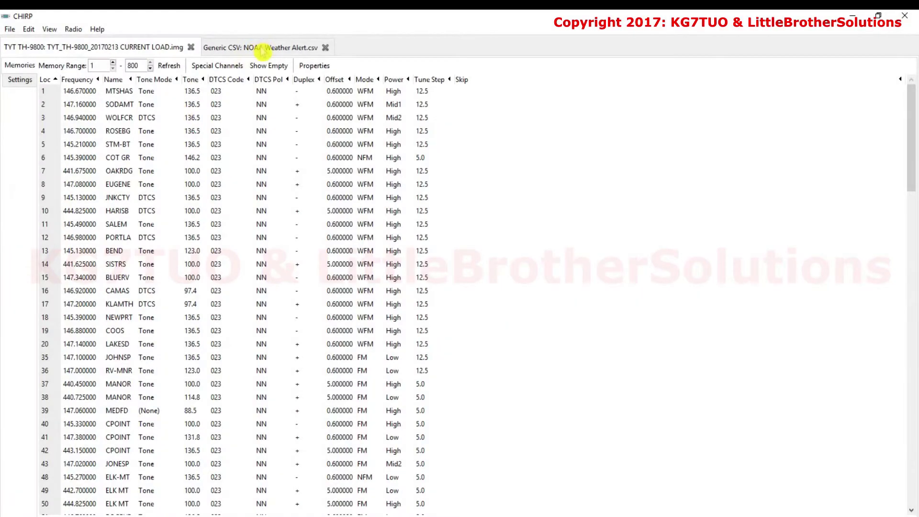
left_click(262, 49)
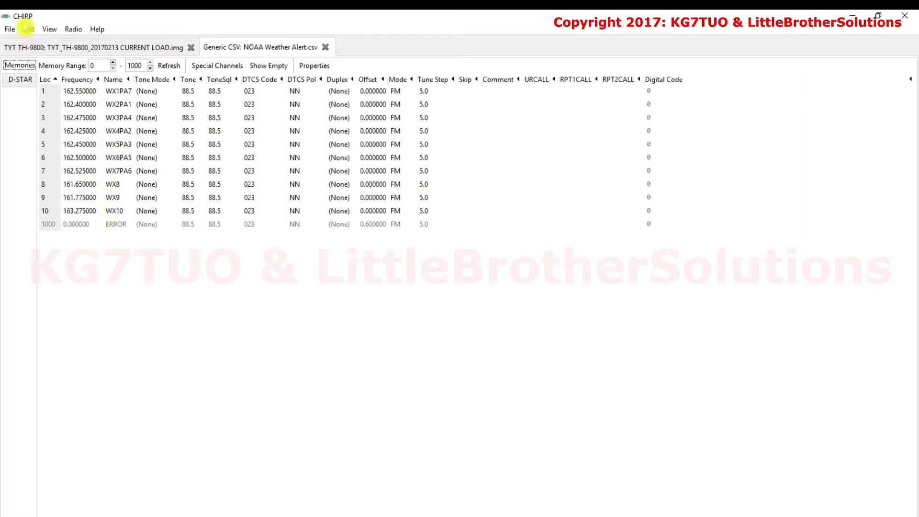
Create a new blank channel file and make it the active one
left_click(10, 30)
left_click(9, 30)
left_click(10, 30)
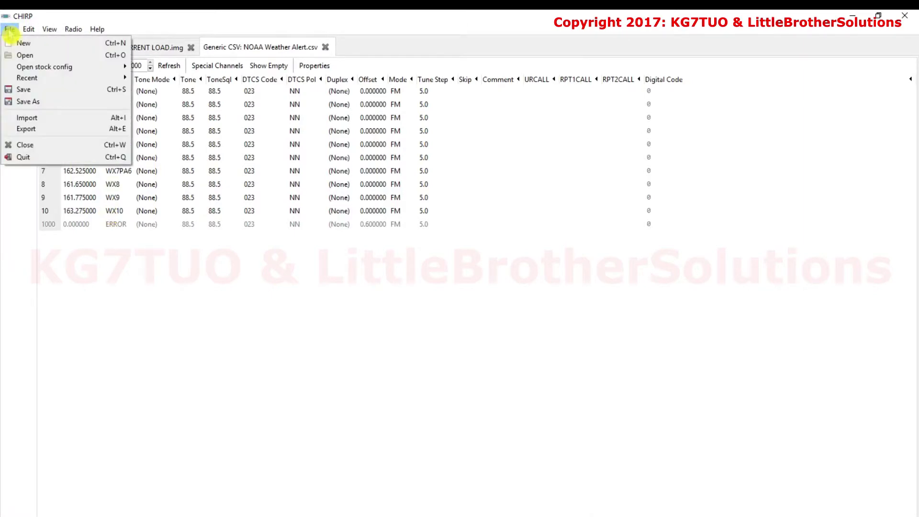
left_click(17, 44)
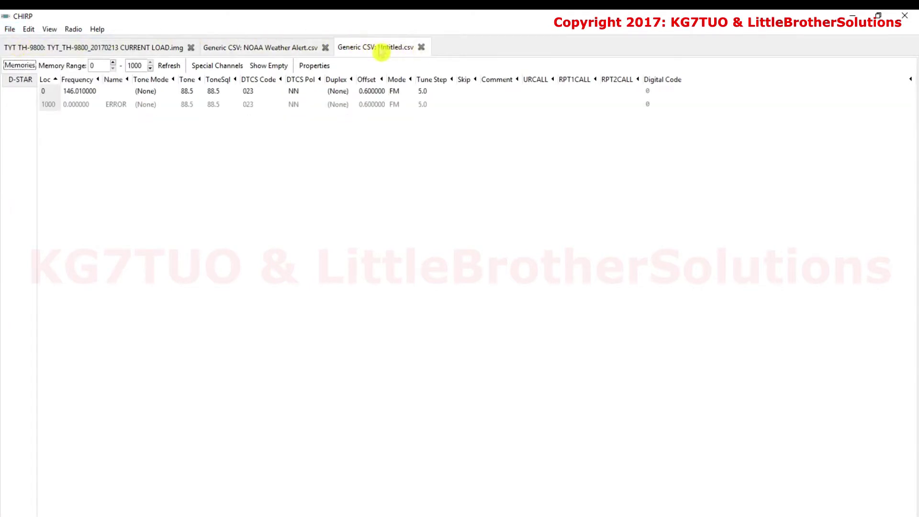
left_click(377, 51)
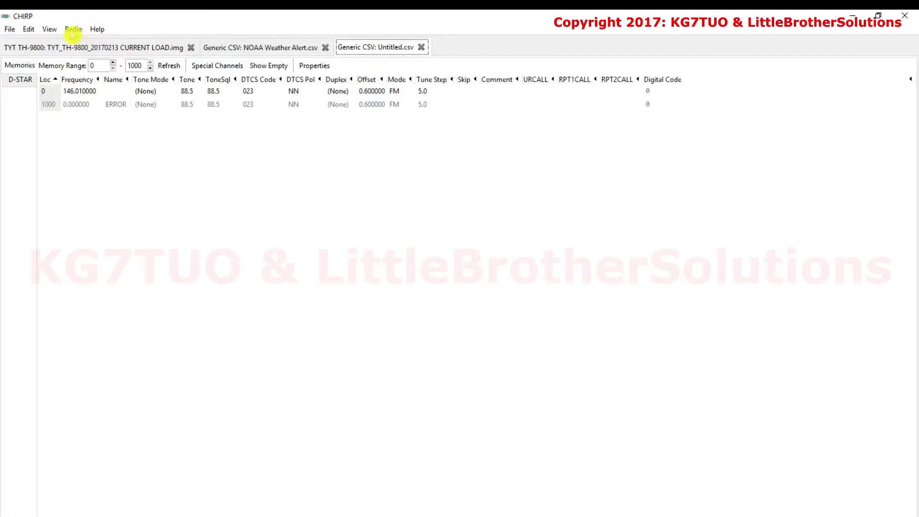
Set up a RepeaterBook political query as a data source import for Oregon, covering all counties and all bands
left_click(73, 29)
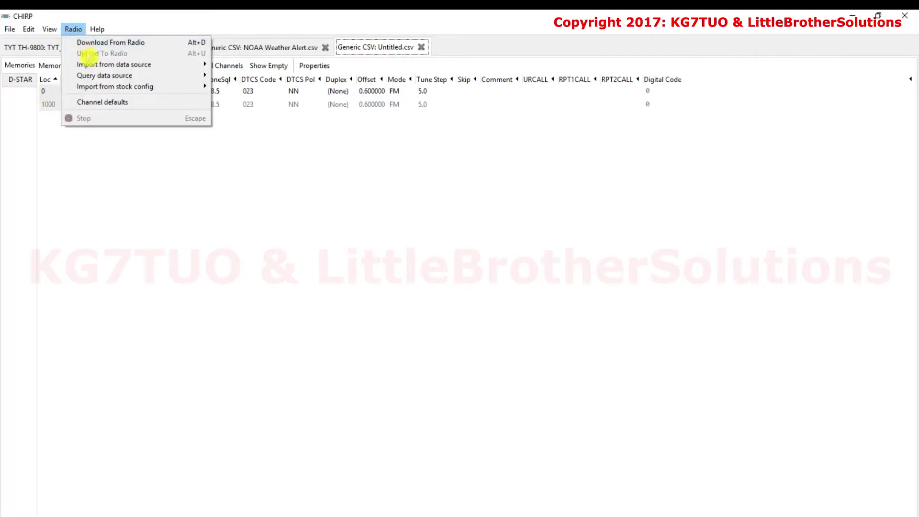
mouse_move(98, 70)
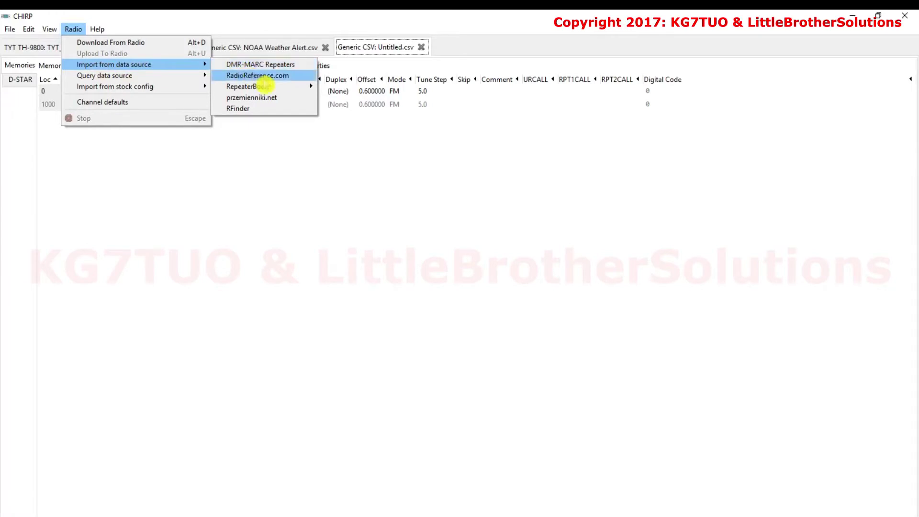
mouse_move(266, 88)
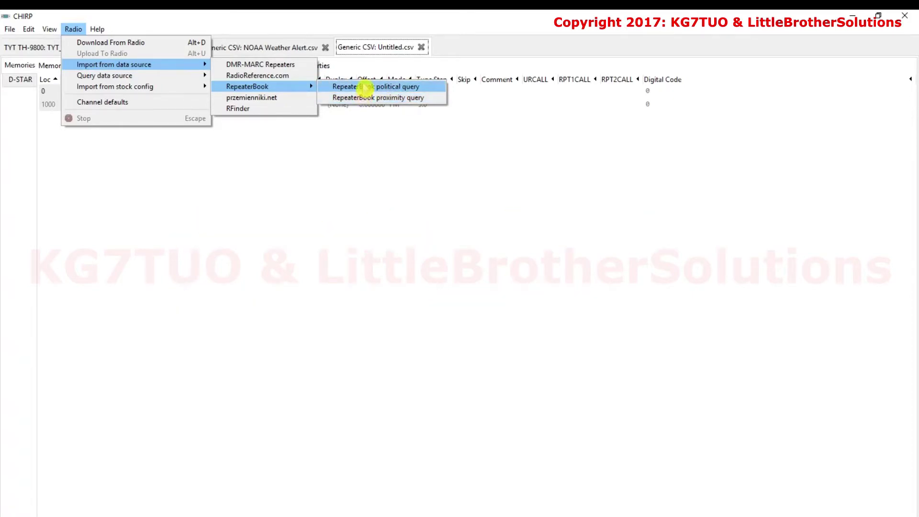
left_click(364, 87)
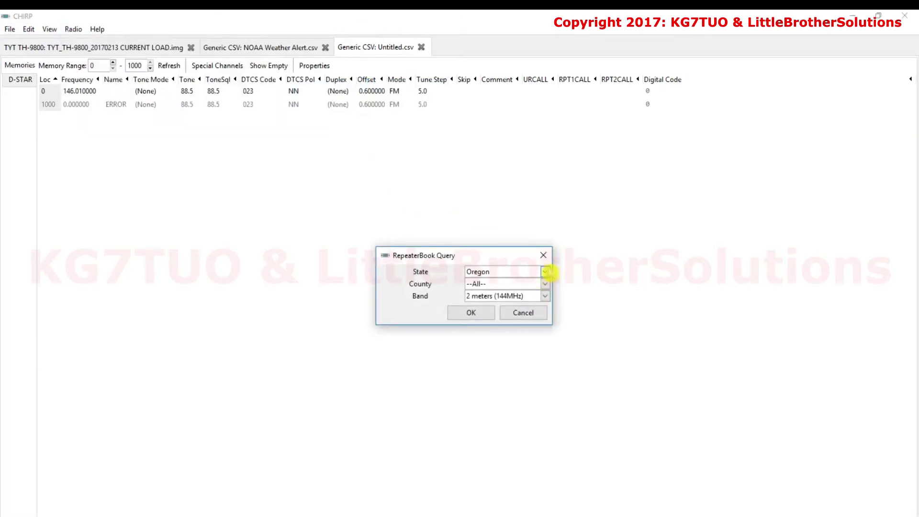
left_click(546, 272)
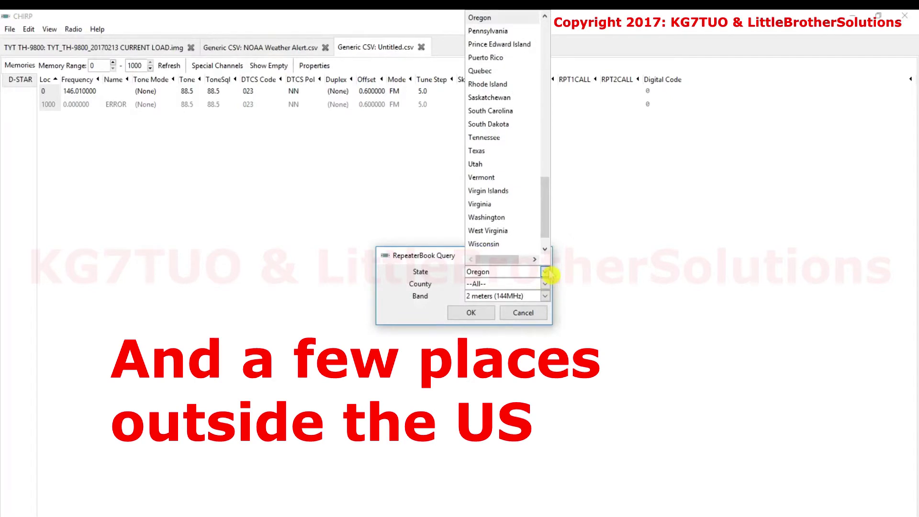
left_click(548, 273)
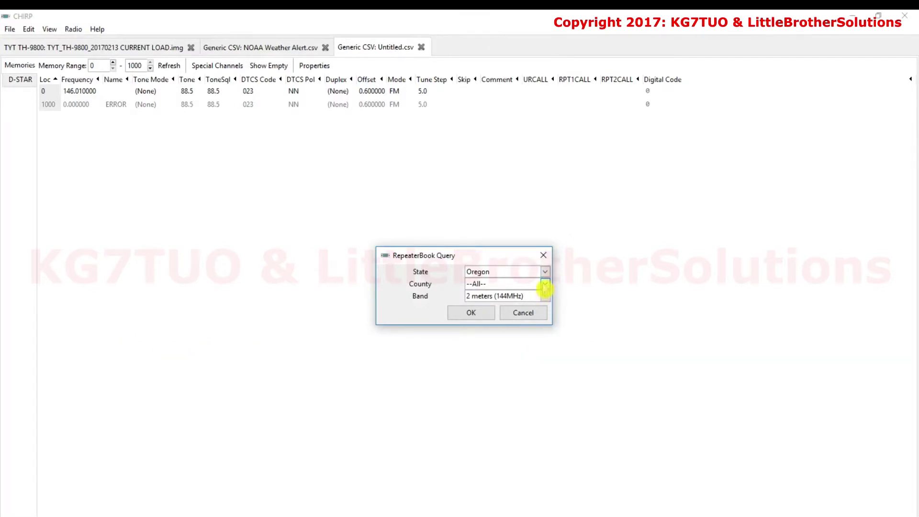
left_click(546, 285)
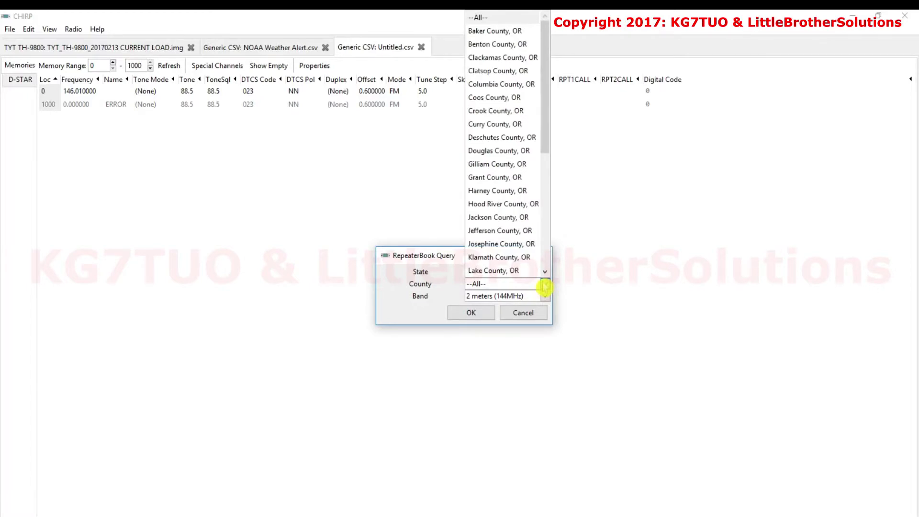
left_click(545, 286)
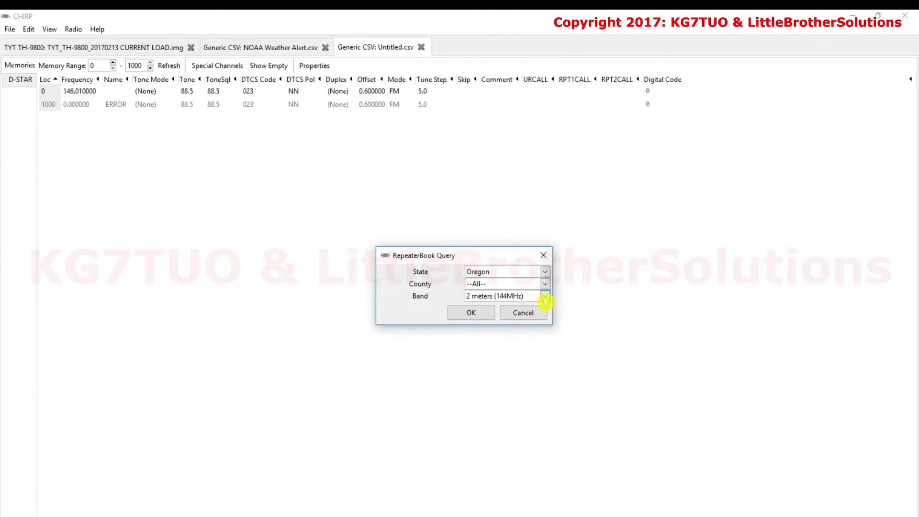
left_click(545, 300)
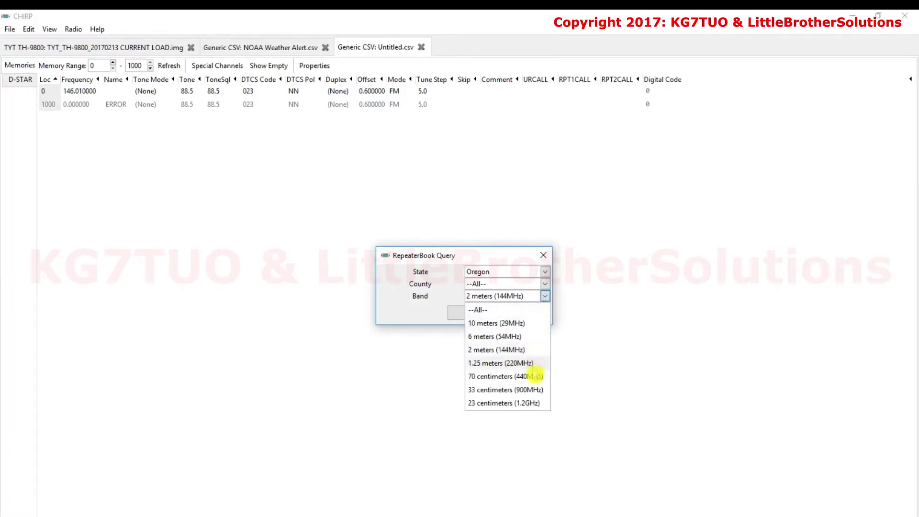
left_click(535, 312)
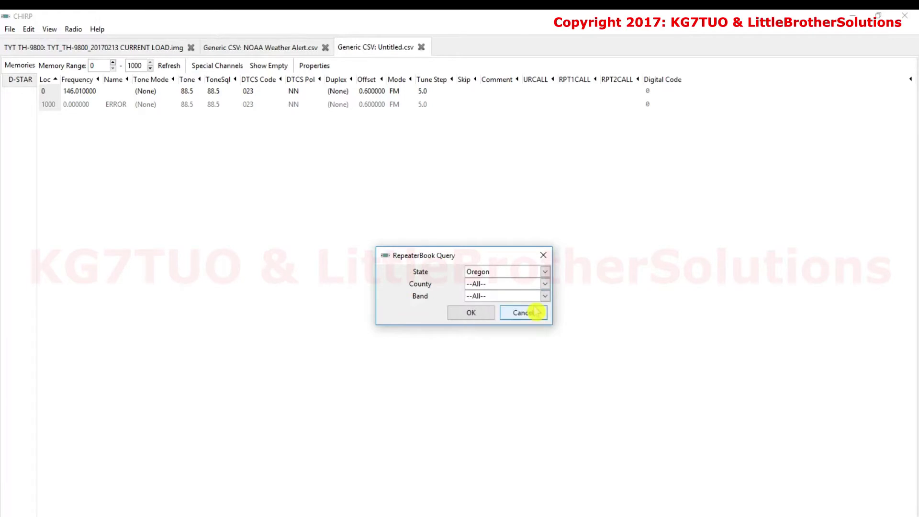
Run the repeater query, import all the listed repeaters into the blank file and look through the channels
left_click(462, 313)
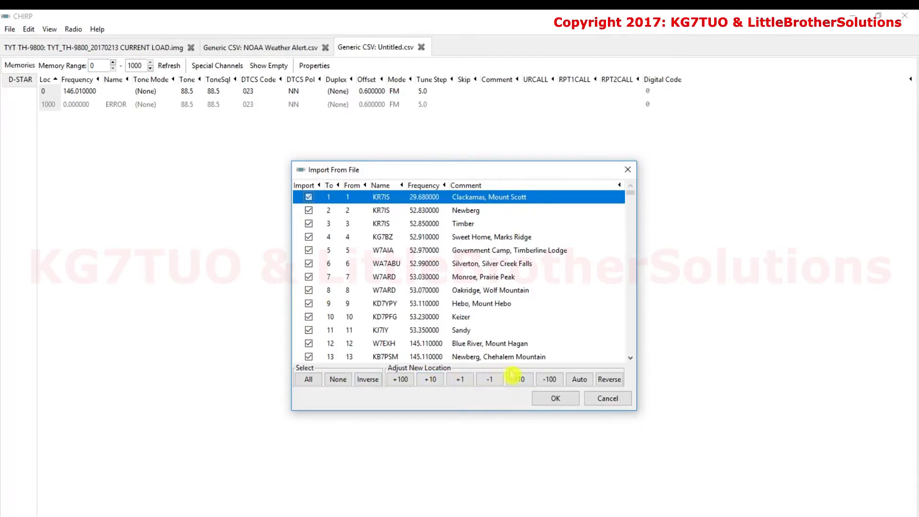
left_click(553, 398)
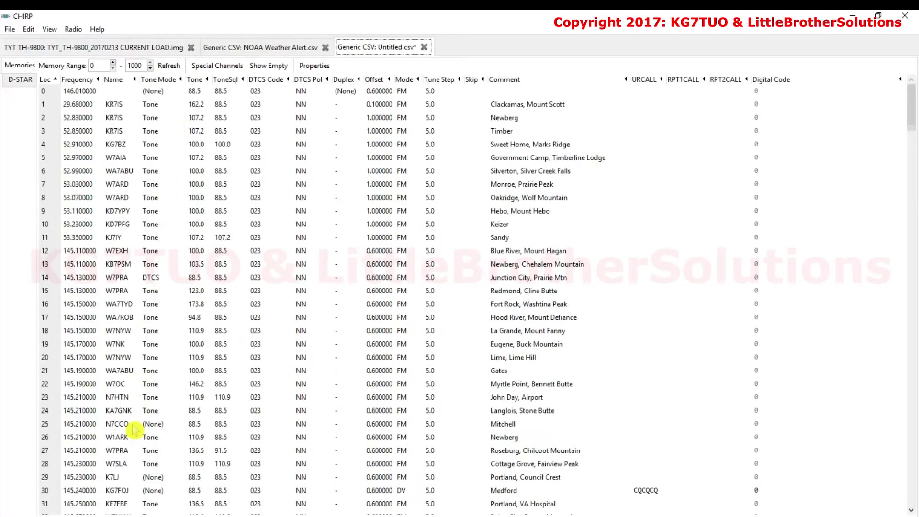
scroll(134, 431, "down", 10)
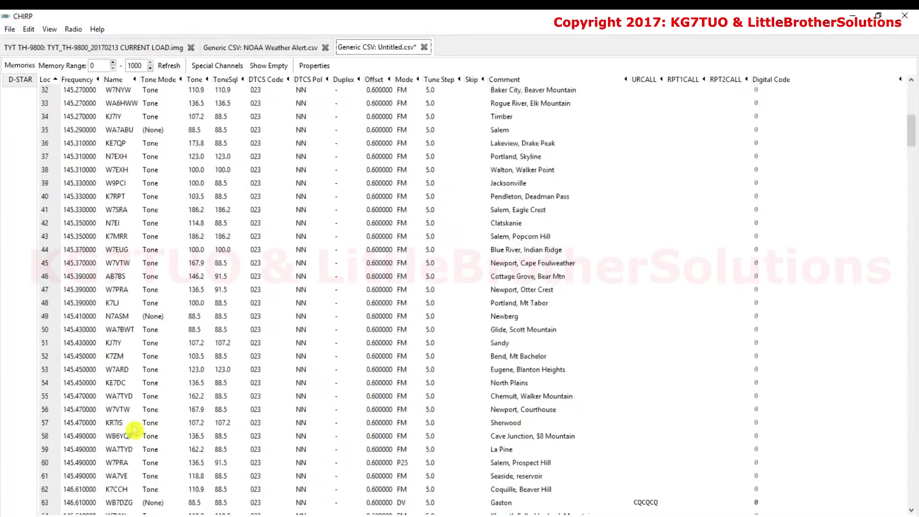
scroll(134, 430, "down", 14)
scroll(134, 430, "down", 6)
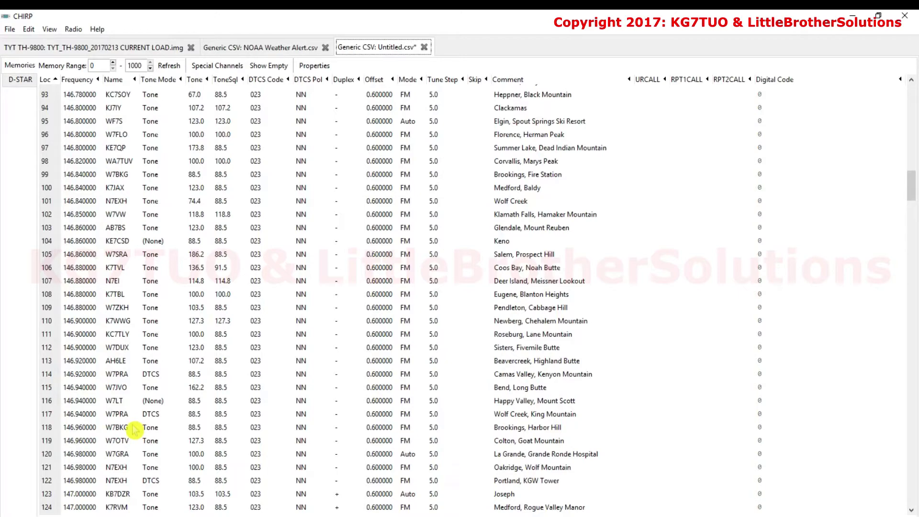
Close the untitled, NOAA Weather Alert and TYT TH-9800 channel files
left_click(424, 47)
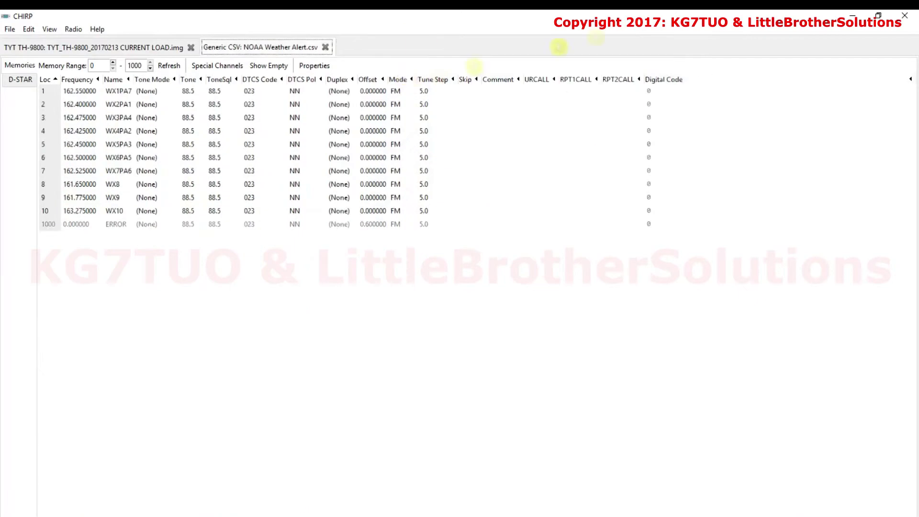
left_click(325, 46)
left_click(192, 47)
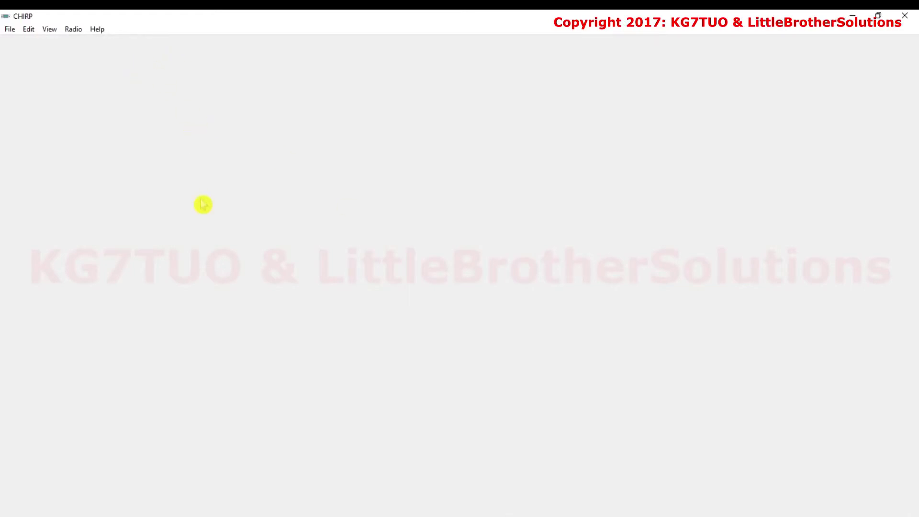
Download the channels from the Baofeng BF-F8HP radio on port COM3, proceeding with the experimental driver
left_click(74, 30)
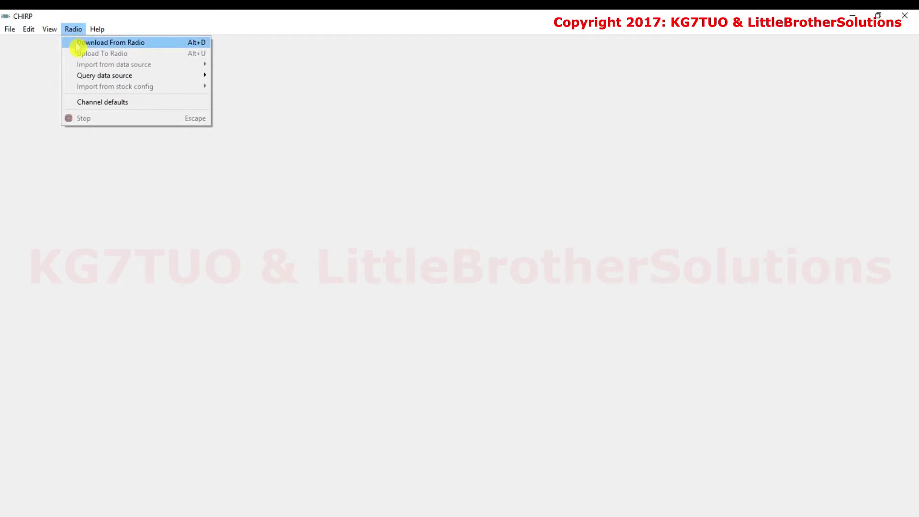
left_click(78, 45)
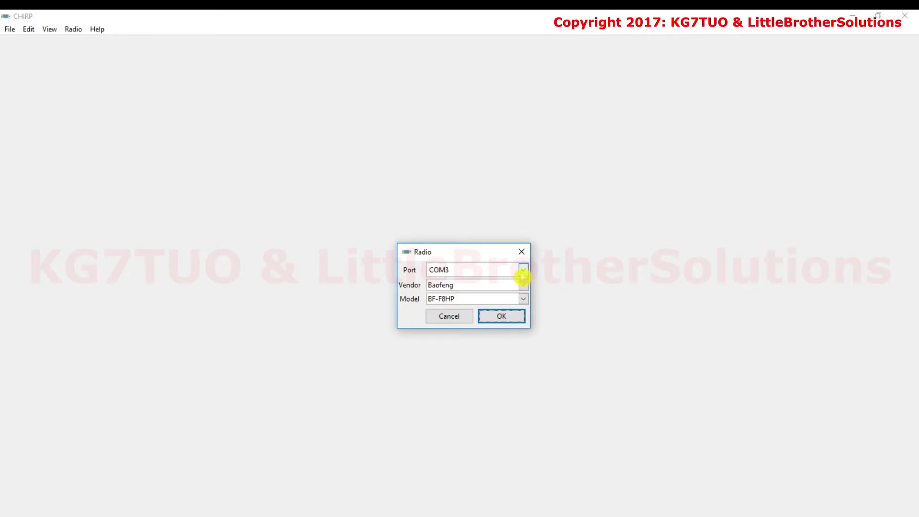
left_click(524, 271)
left_click(524, 271)
left_click(523, 286)
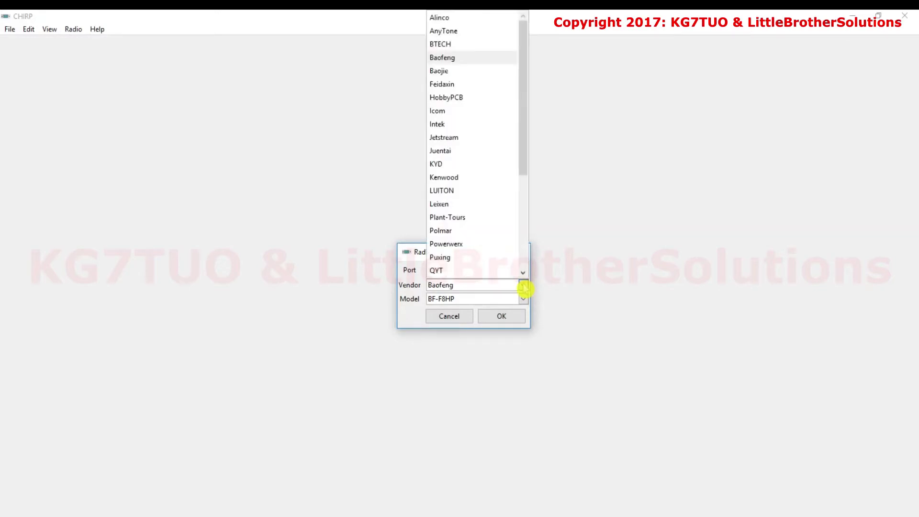
left_click(524, 287)
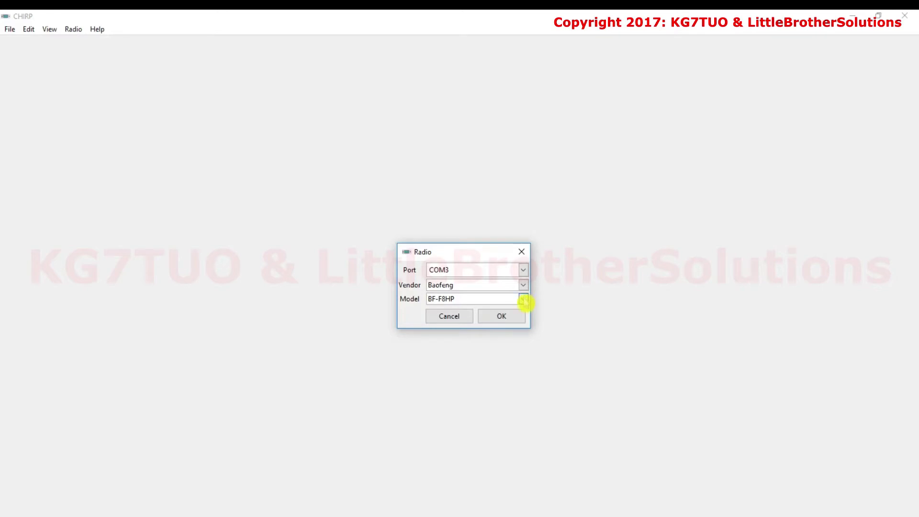
left_click(523, 300)
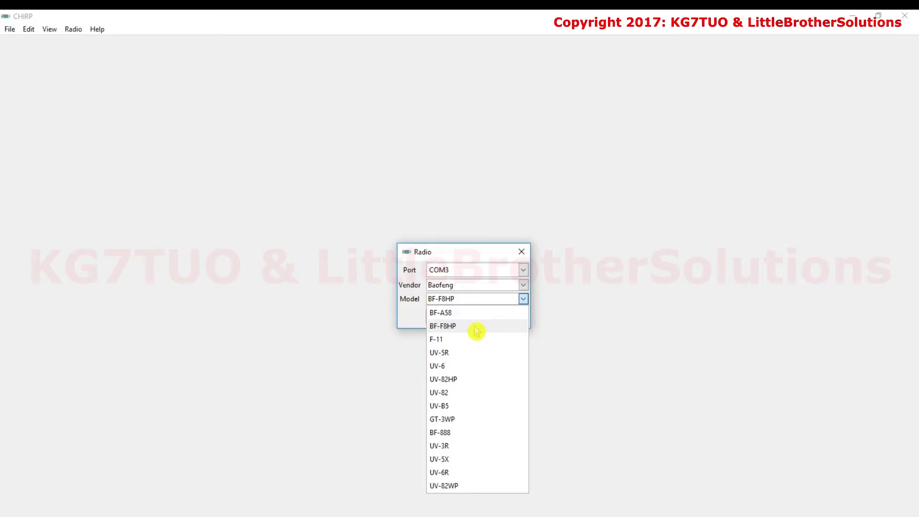
left_click(524, 299)
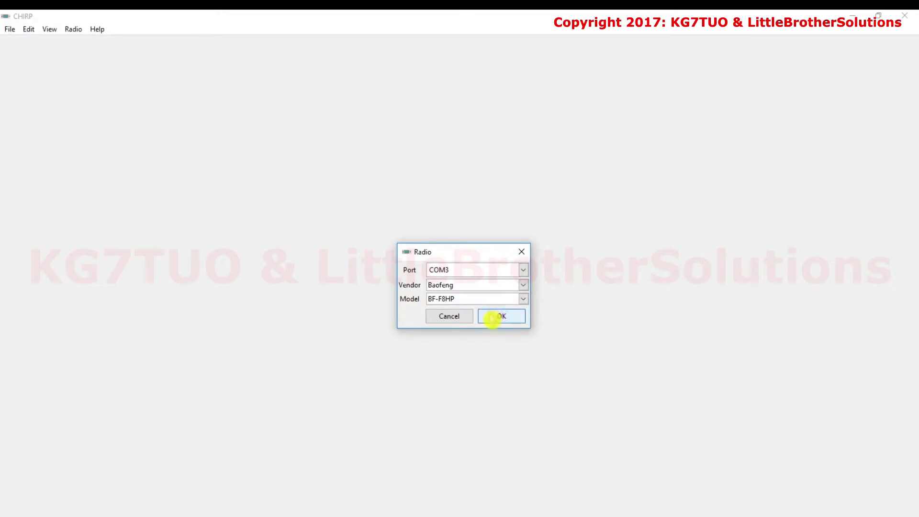
left_click(496, 319)
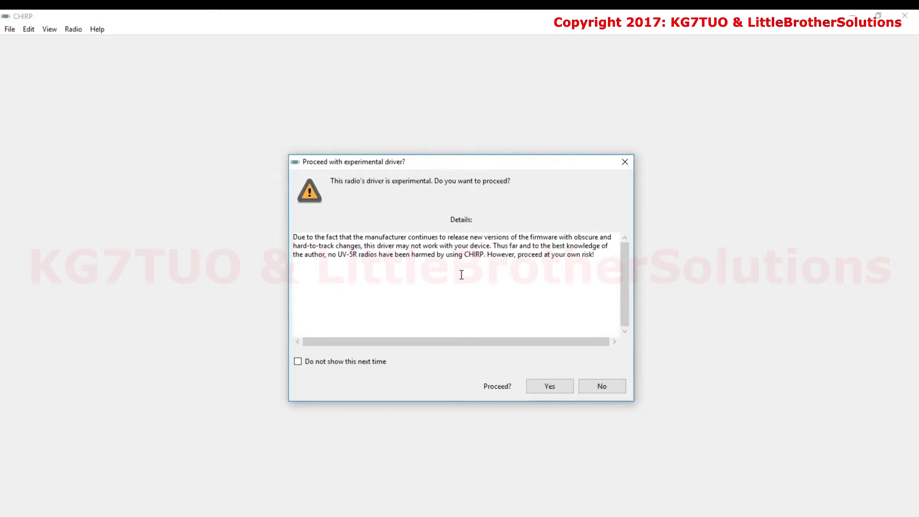
left_click(550, 388)
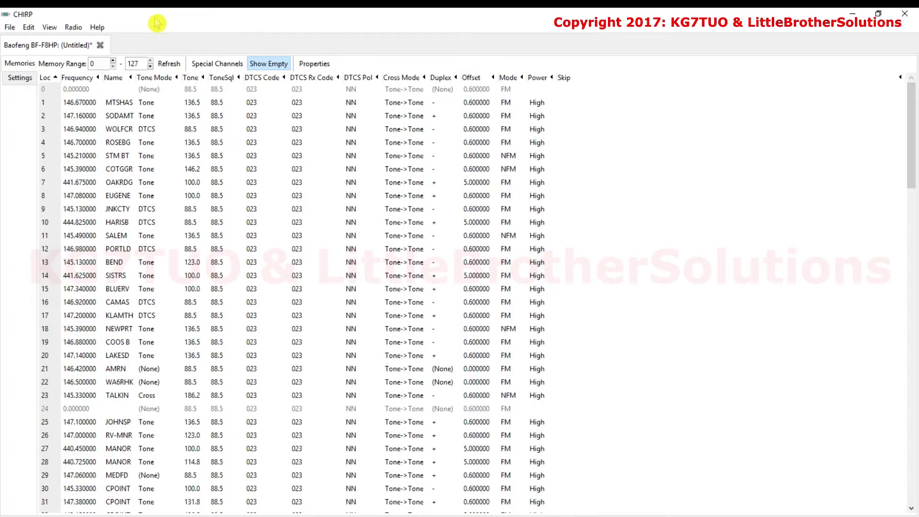
Download the channels from the Baofeng UV-5R radio on port COM3
left_click(73, 28)
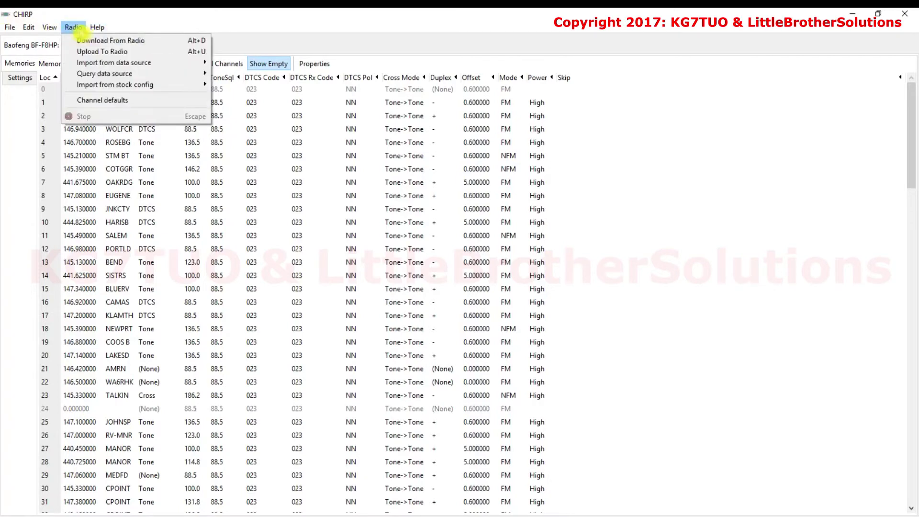
left_click(82, 41)
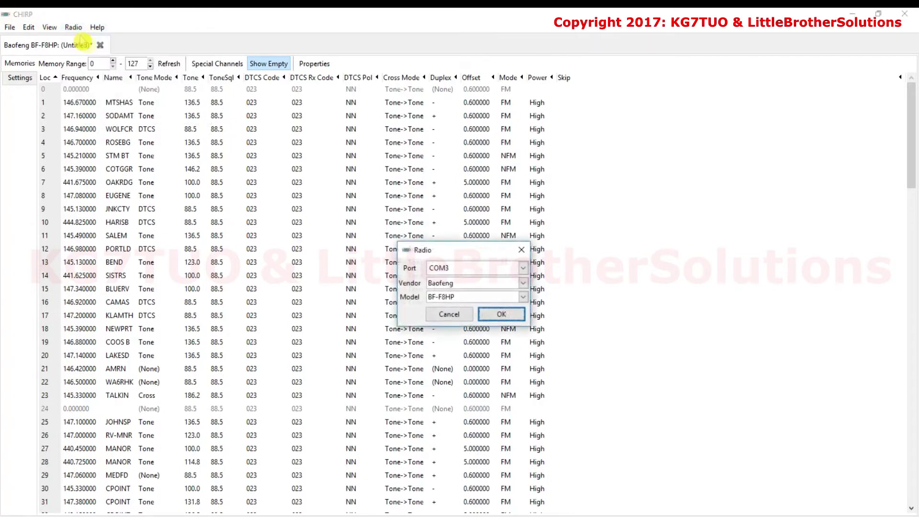
left_click(523, 298)
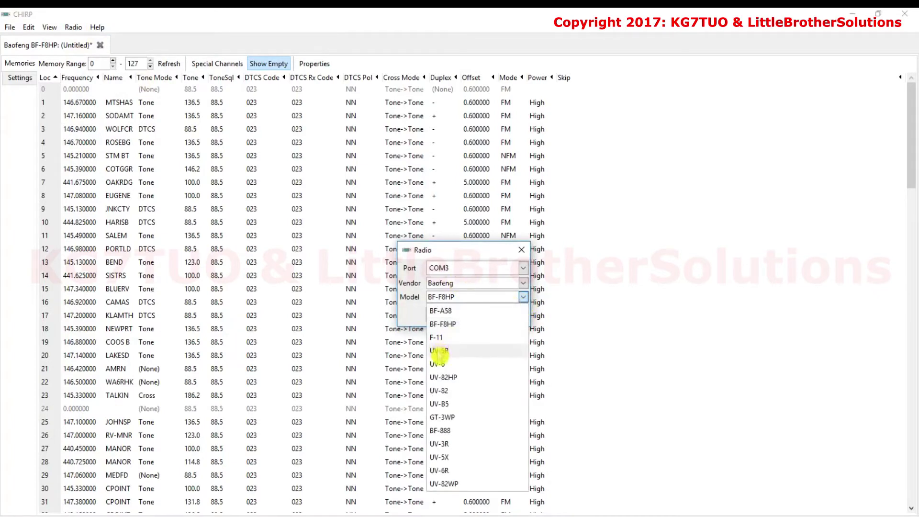
left_click(439, 351)
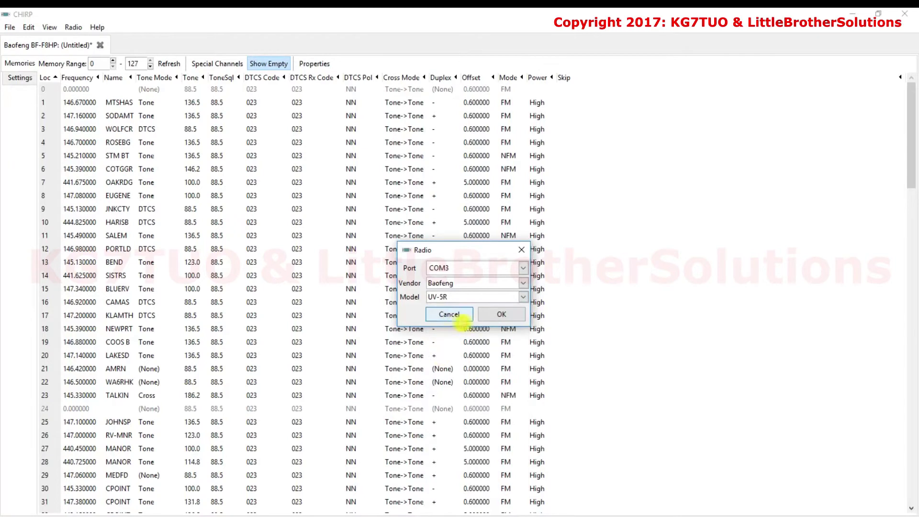
left_click(511, 319)
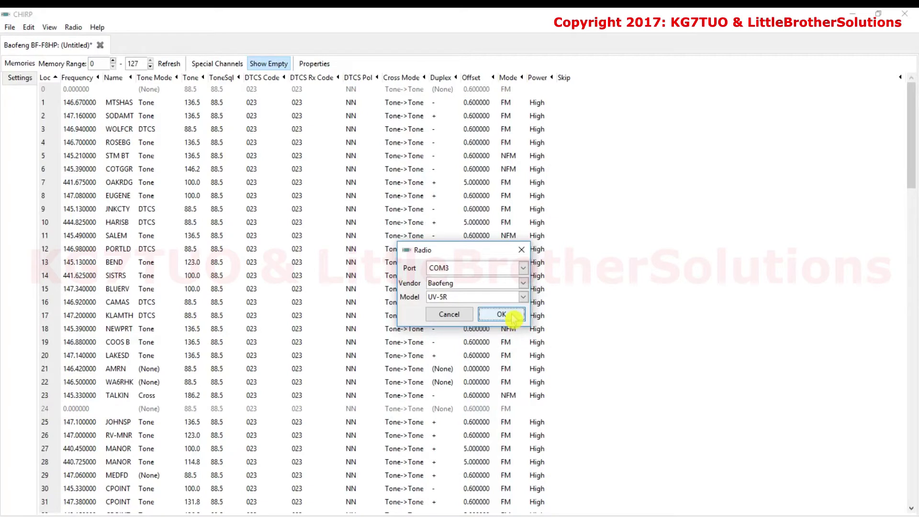
left_click(511, 318)
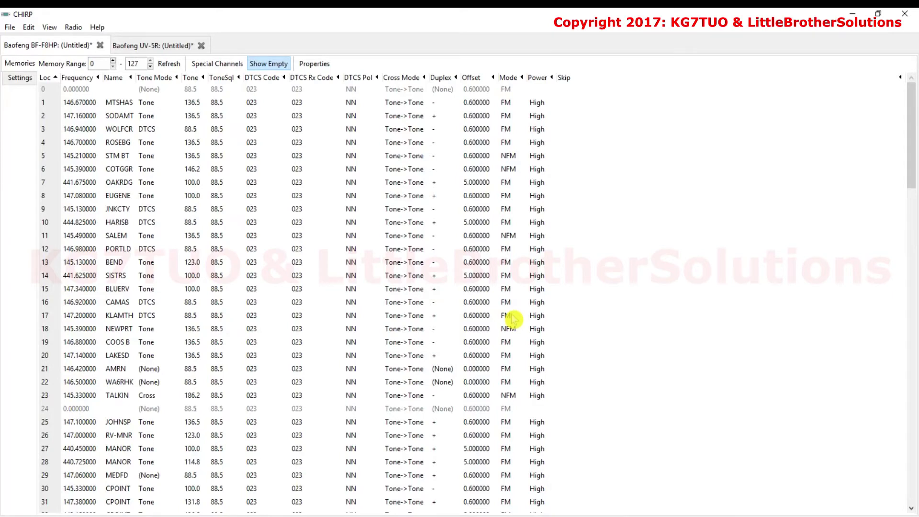
In the Baofeng UV-5R channel list, hide the empty locations and delete channels 0 and 127
left_click(162, 47)
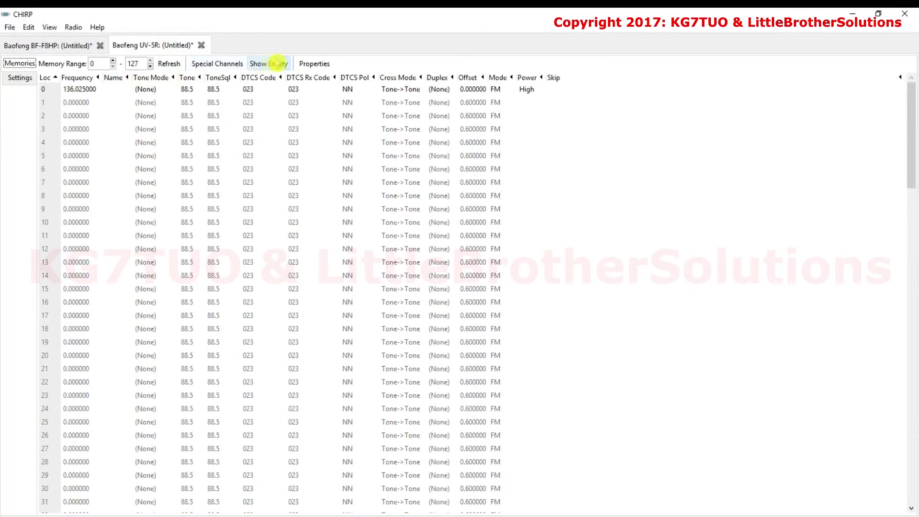
left_click(269, 64)
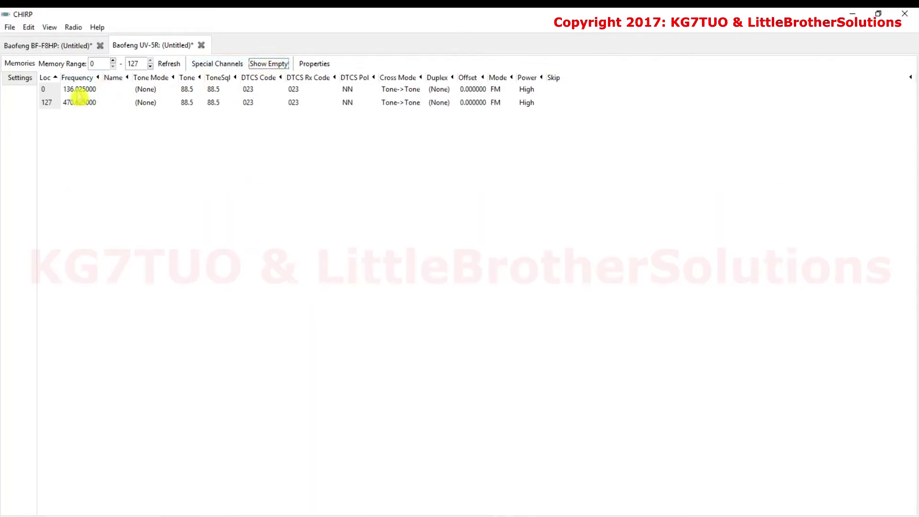
left_click(45, 91)
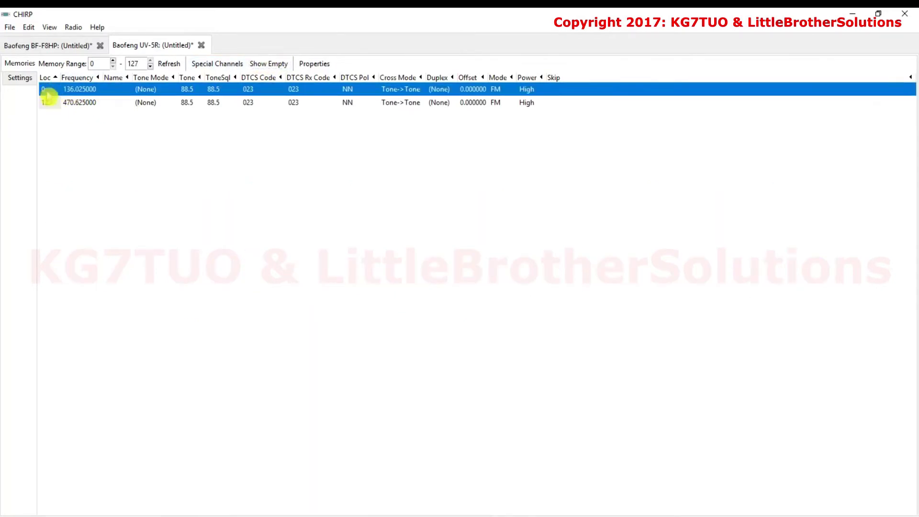
left_click(50, 103, "shift")
key("Delete")
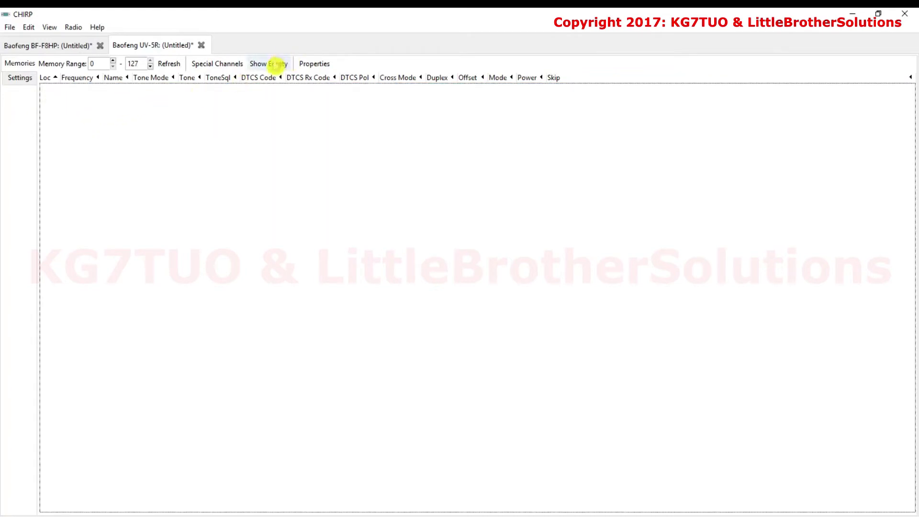
Show the empty locations again in the UV-5R channel list
left_click(275, 66)
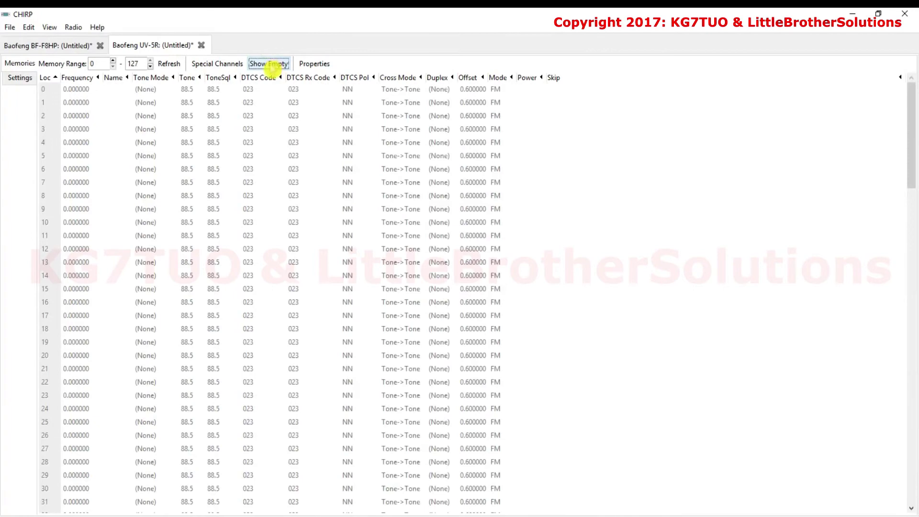
left_click(271, 66)
left_click(271, 66)
left_click(270, 65)
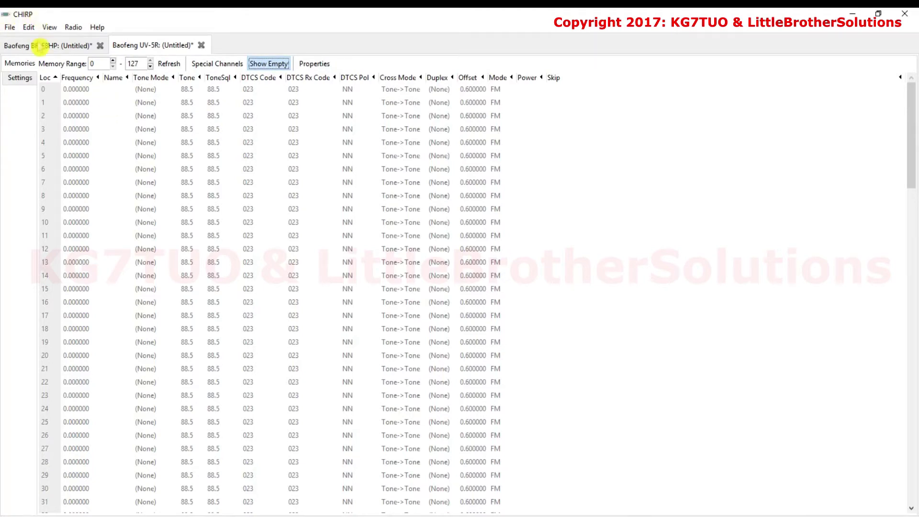
Compare the BF-F8HP and UV-5R channel lists, looking through all the BF-F8HP channels down to location 127
left_click(155, 46)
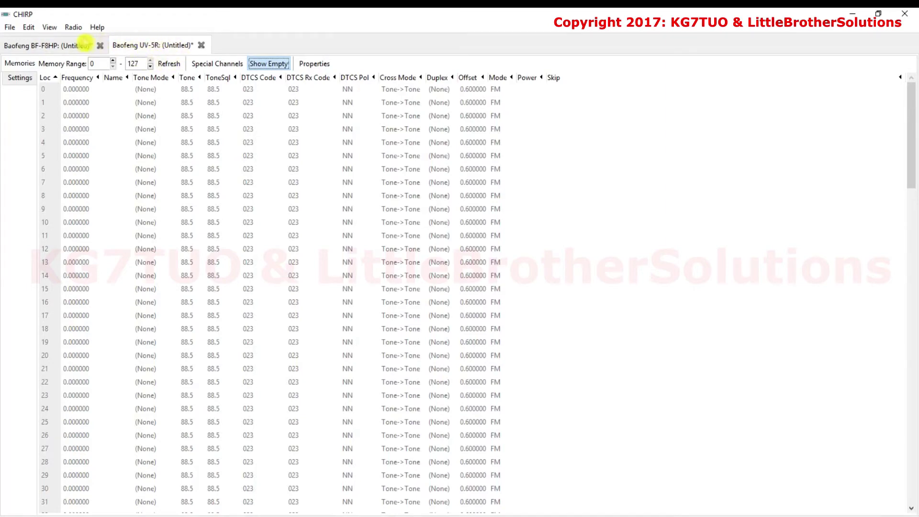
left_click(56, 46)
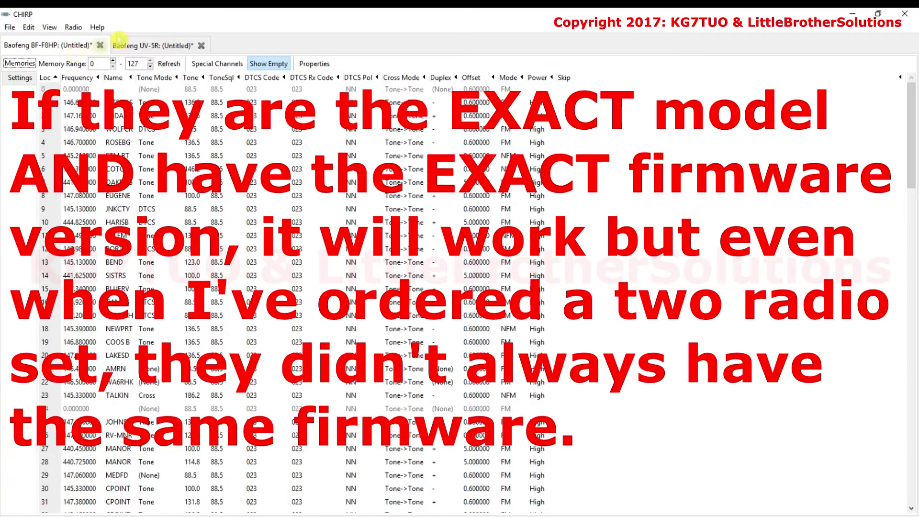
left_click(149, 45)
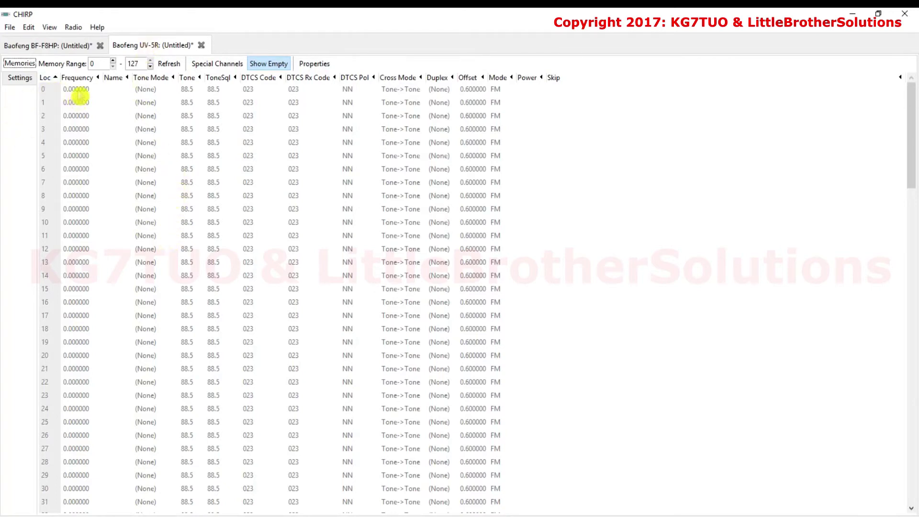
left_click(78, 91)
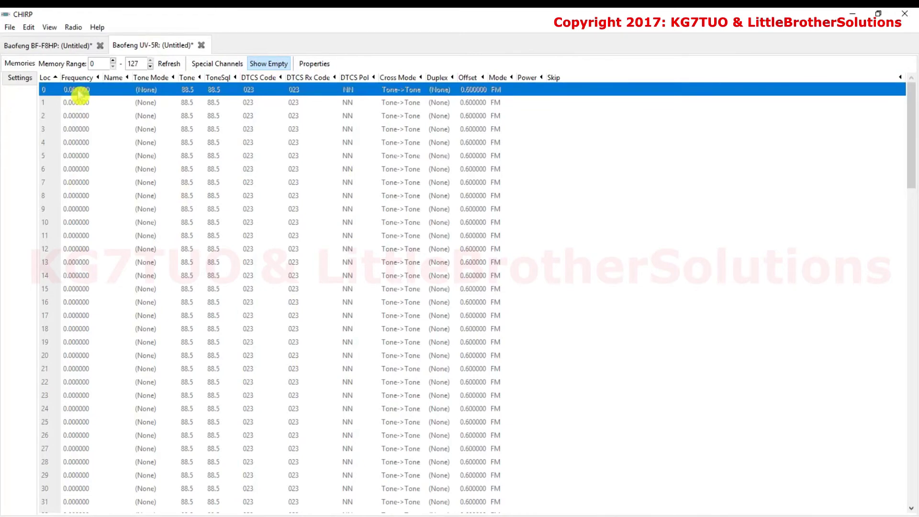
left_click(58, 45)
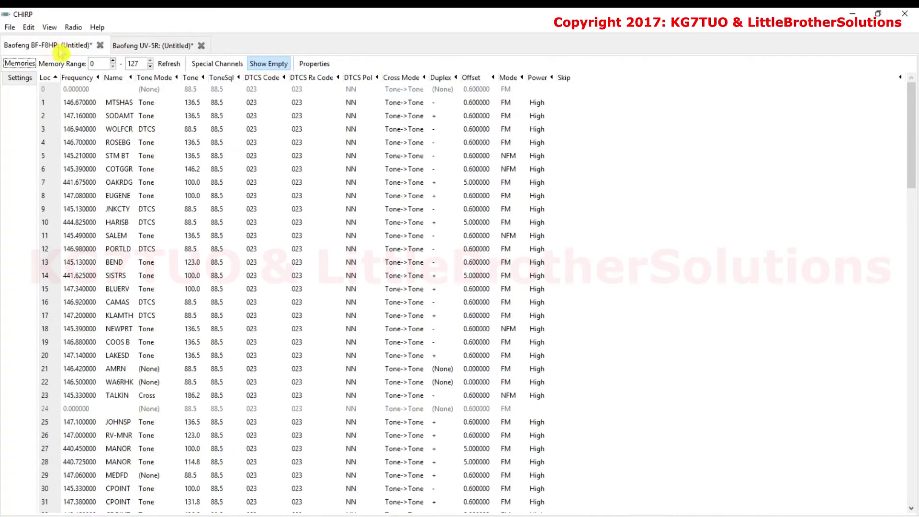
scroll(112, 354, "down", 10)
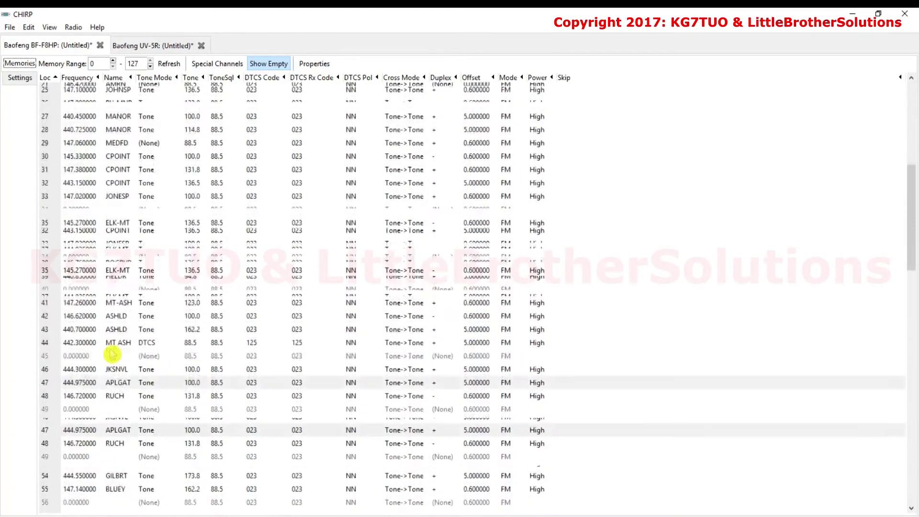
scroll(111, 353, "down", 15)
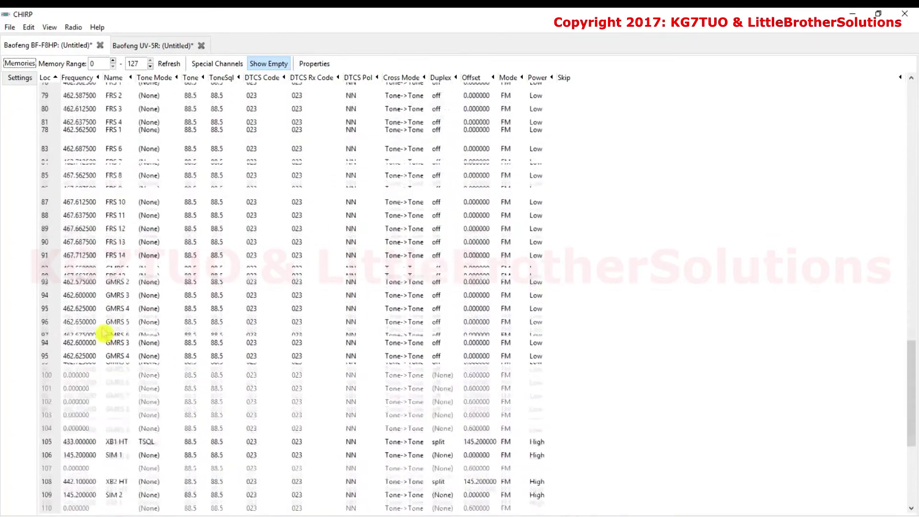
scroll(104, 333, "down", 3)
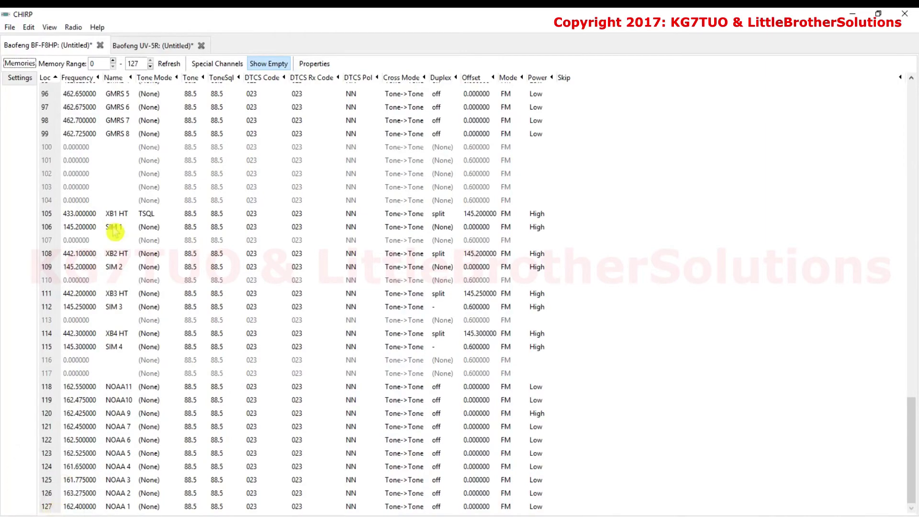
scroll(115, 230, "up", 8)
scroll(101, 288, "up", 9)
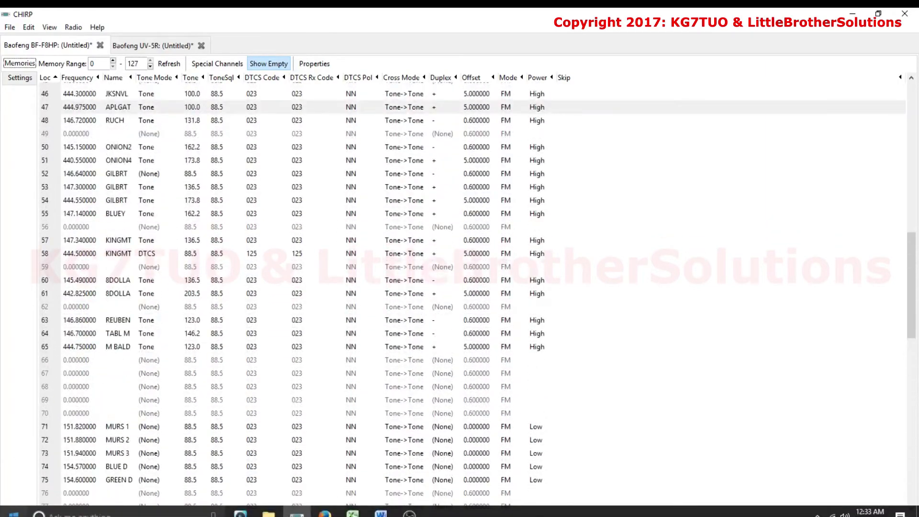
scroll(117, 358, "up", 10)
scroll(117, 358, "up", 4)
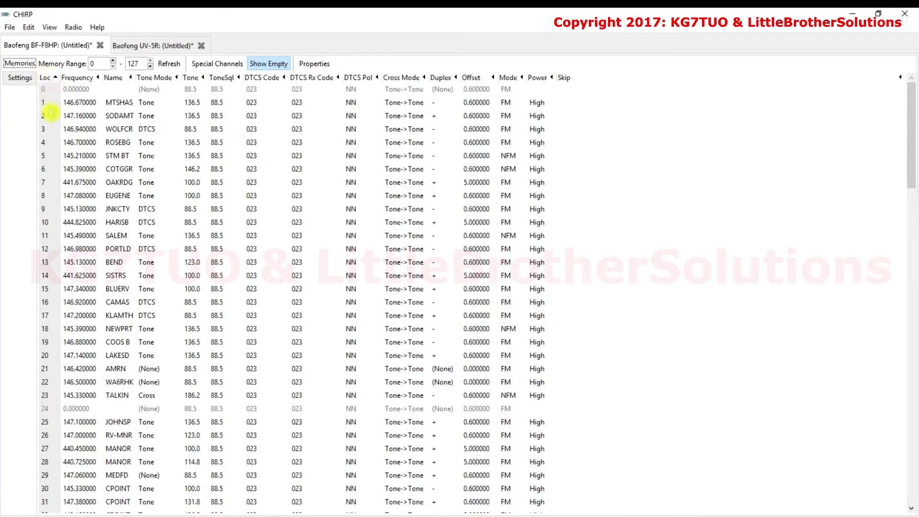
Copy the SODAMT channel at location 2 of the BF-F8HP list into location 10 of the UV-5R list
left_click(47, 120)
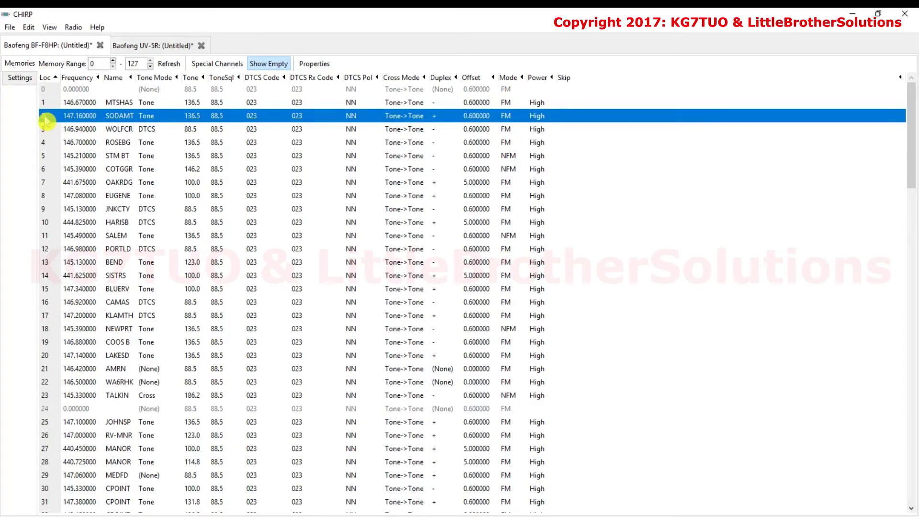
right_click(46, 120)
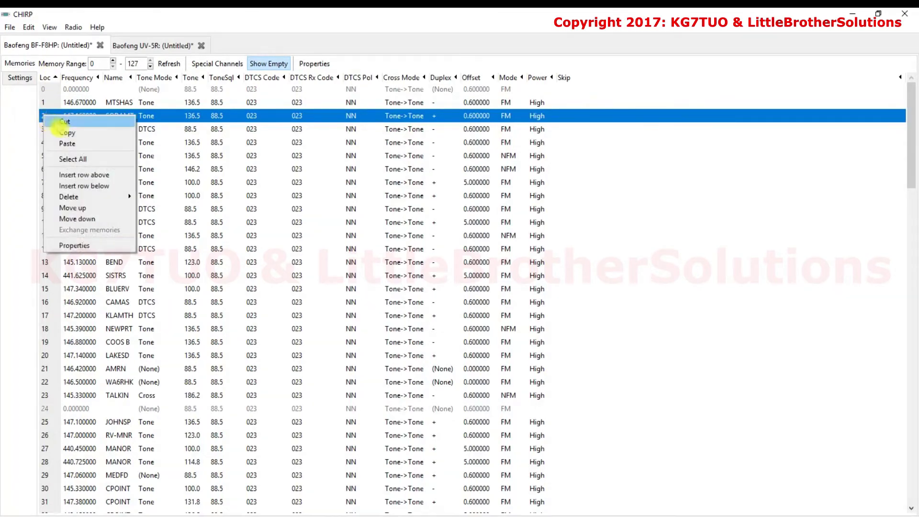
left_click(65, 138)
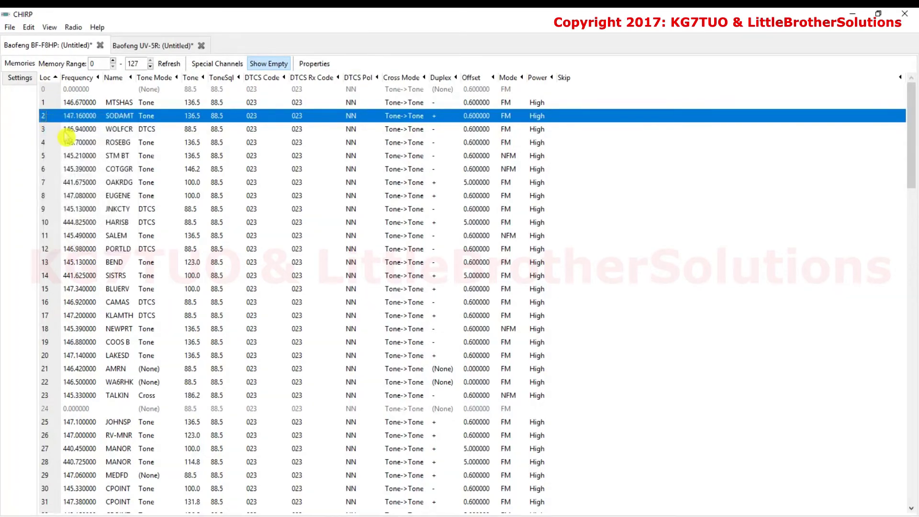
left_click(140, 46)
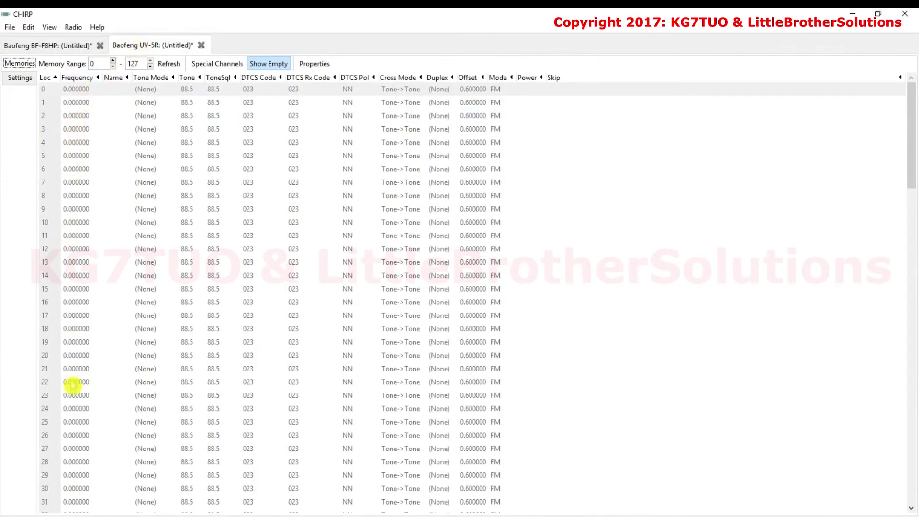
left_click(72, 223)
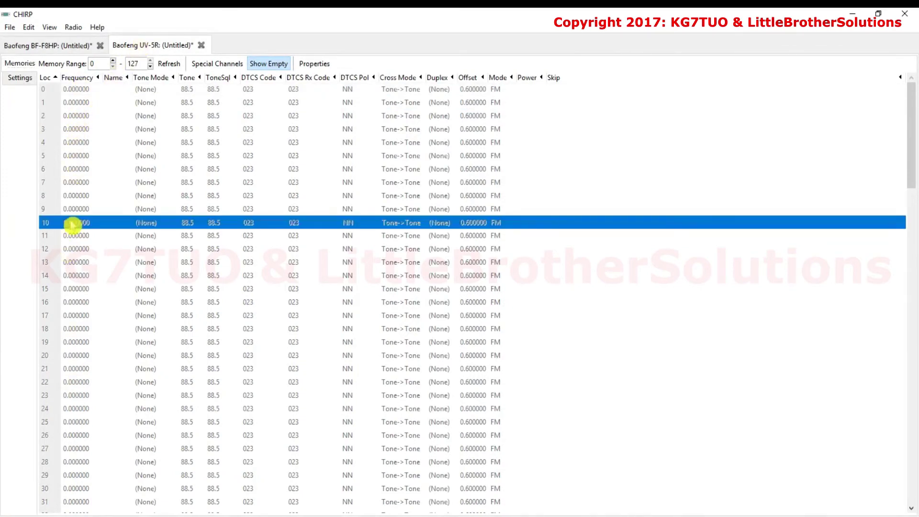
right_click(72, 224)
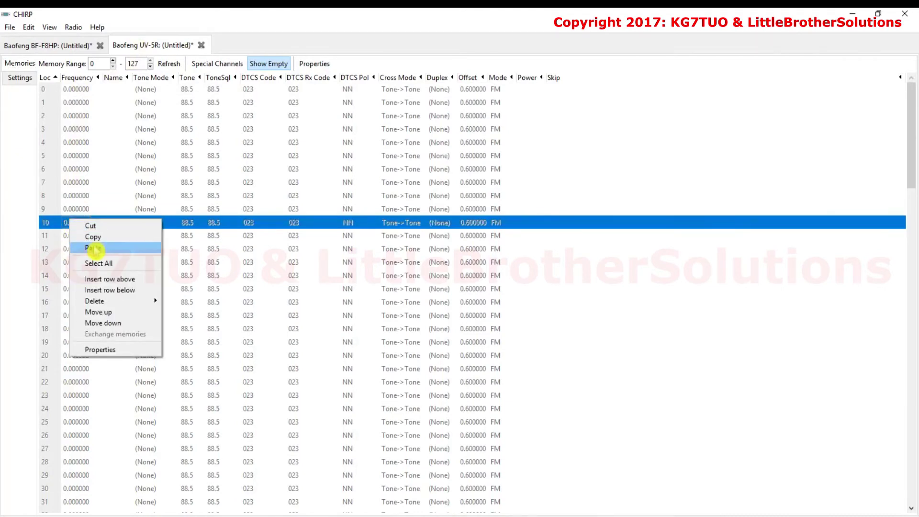
left_click(95, 249)
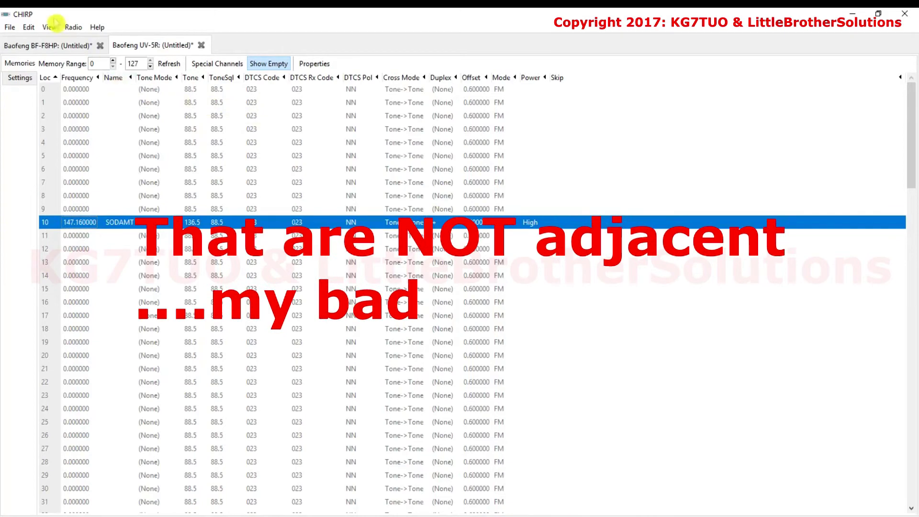
Copy the COTGGR, HARISB and SISTRS channels at BF-F8HP locations 6, 10 and 14 into the UV-5R list starting at location 2
left_click(58, 46)
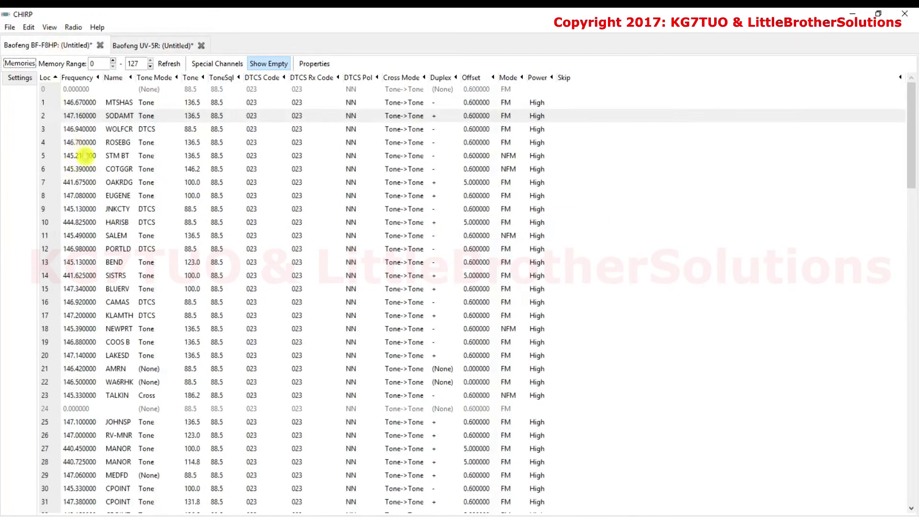
left_click(80, 172)
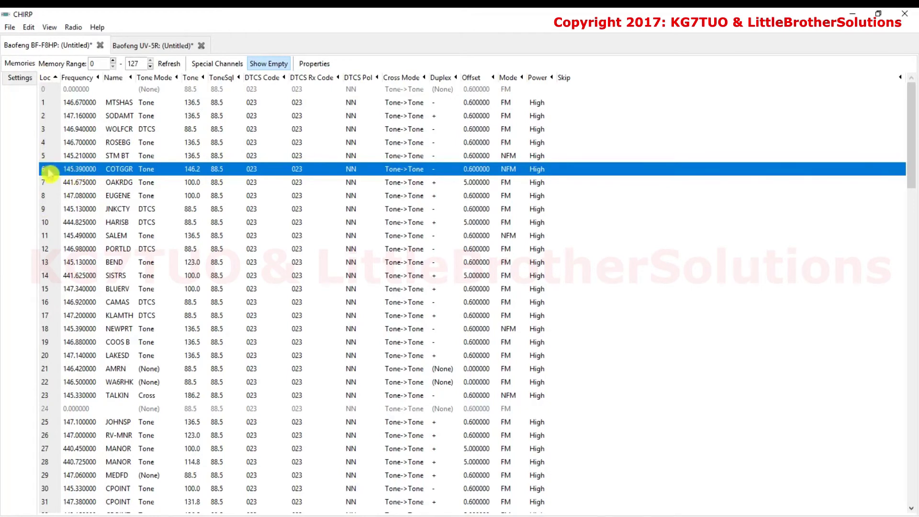
left_click(47, 223, "ctrl")
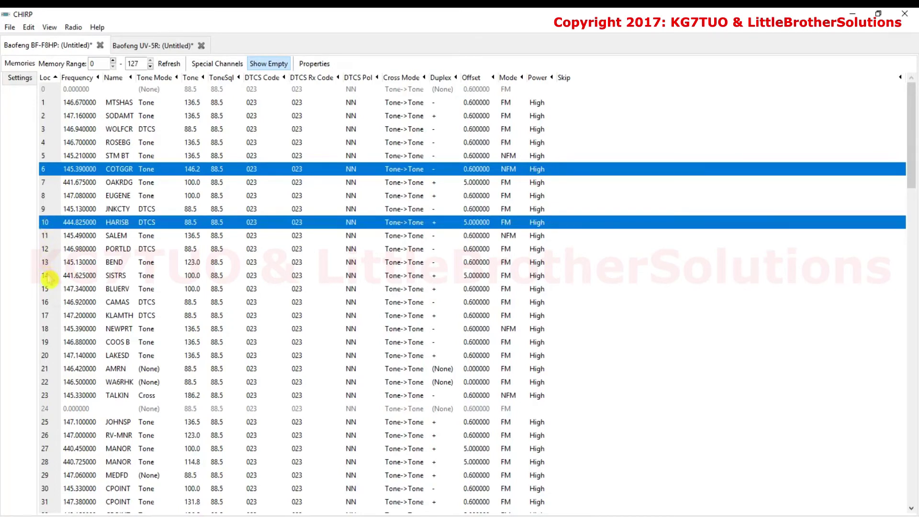
left_click(50, 277, "ctrl")
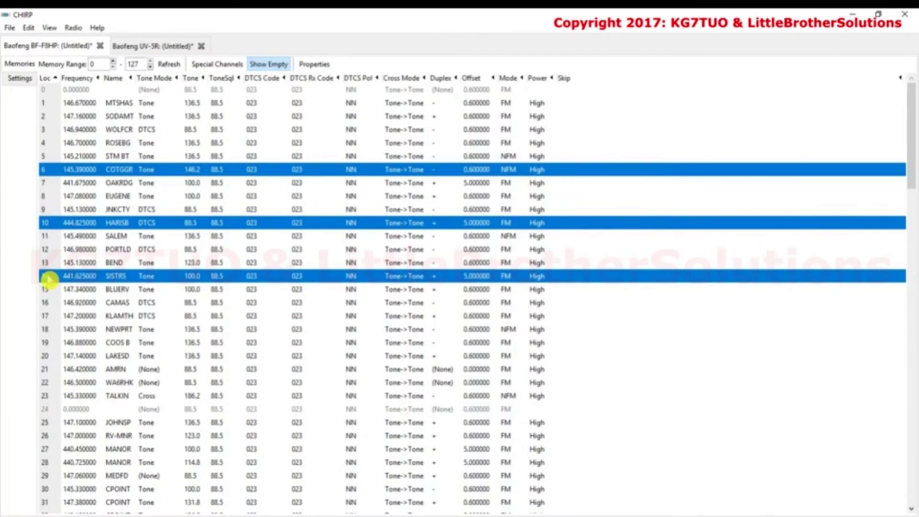
left_click(151, 48)
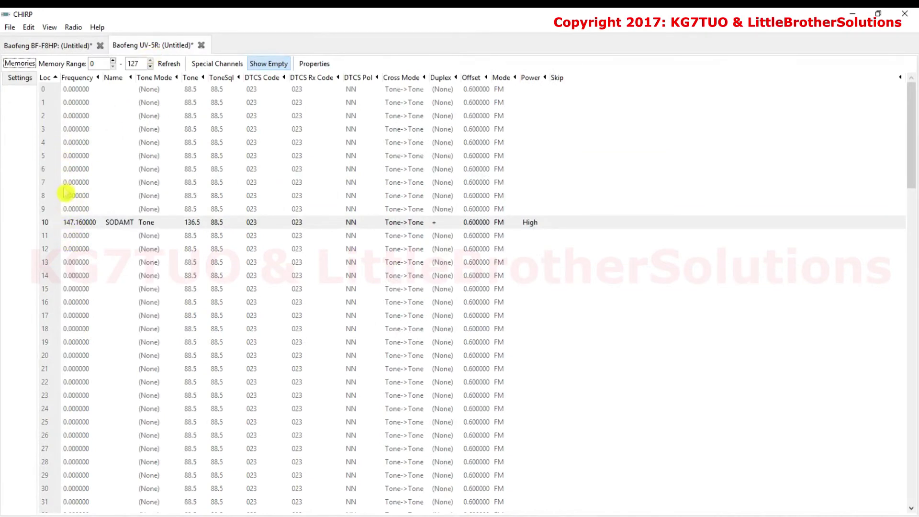
left_click(47, 118)
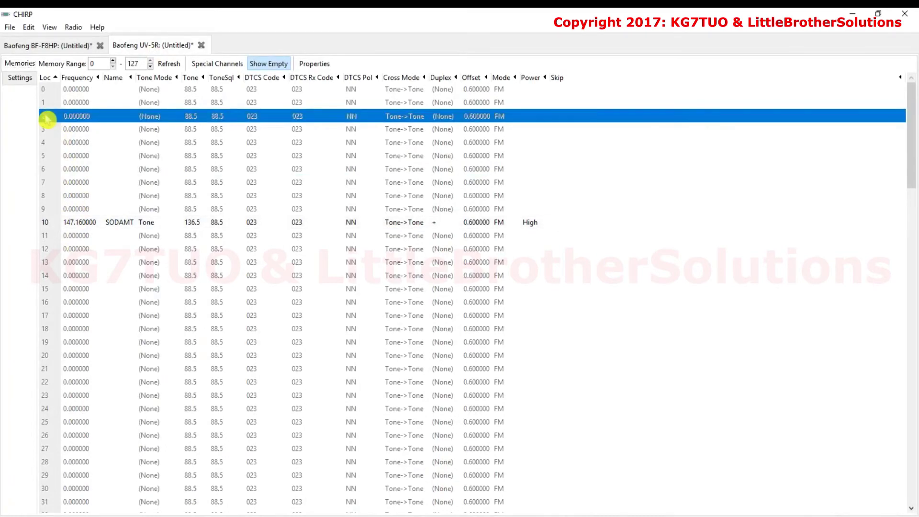
key("ctrl+v")
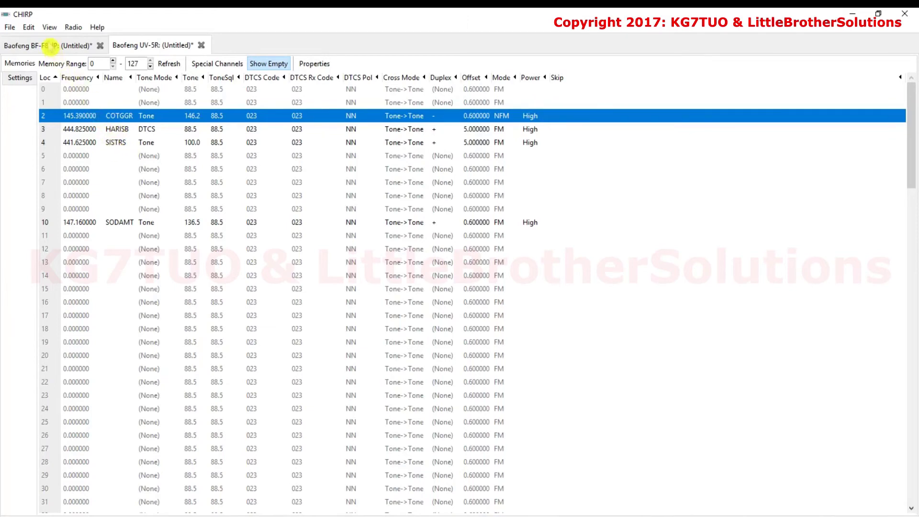
Copy the adjacent BF-F8HP channels at locations 16 to 19 into the UV-5R list starting at location 6
left_click(51, 45)
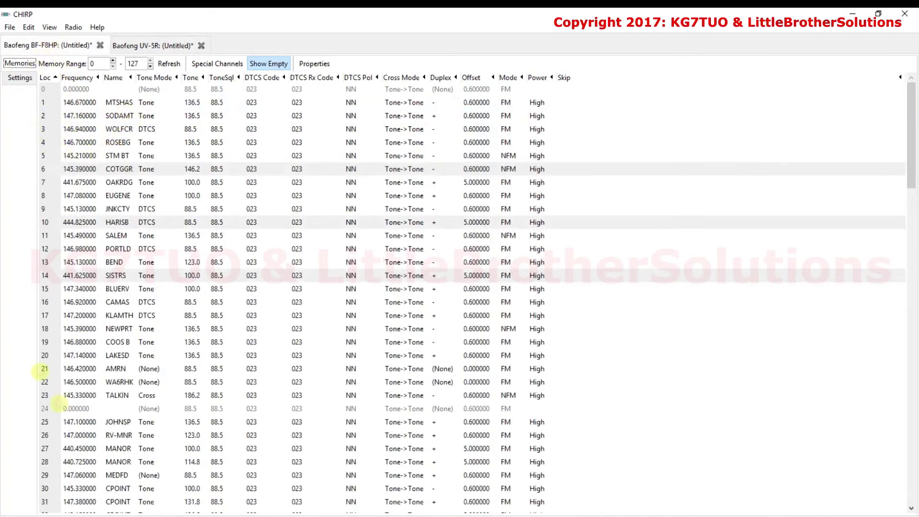
left_click(74, 302)
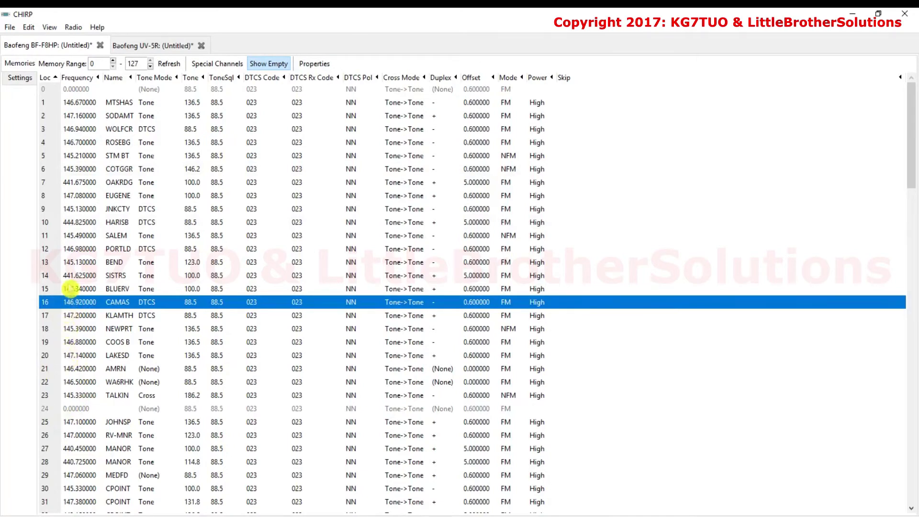
left_click(68, 347, "shift")
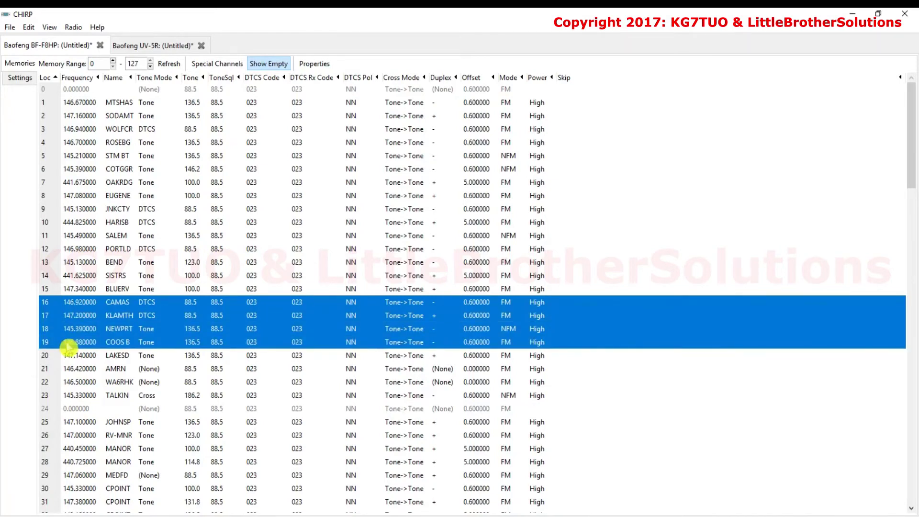
left_click(156, 48)
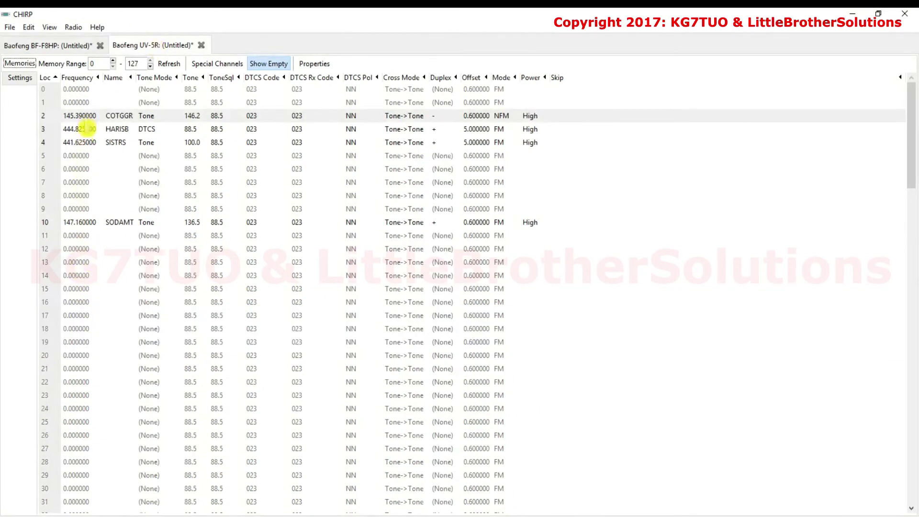
left_click(74, 170)
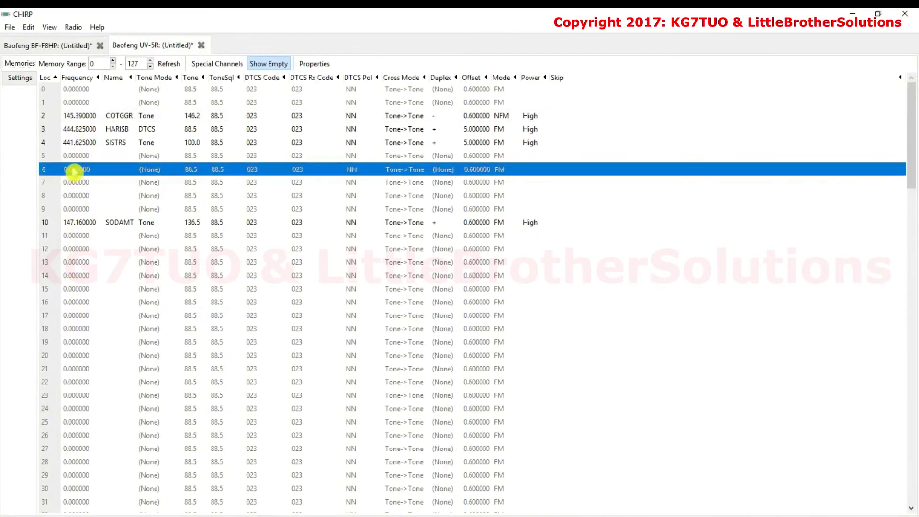
key("ctrl+v")
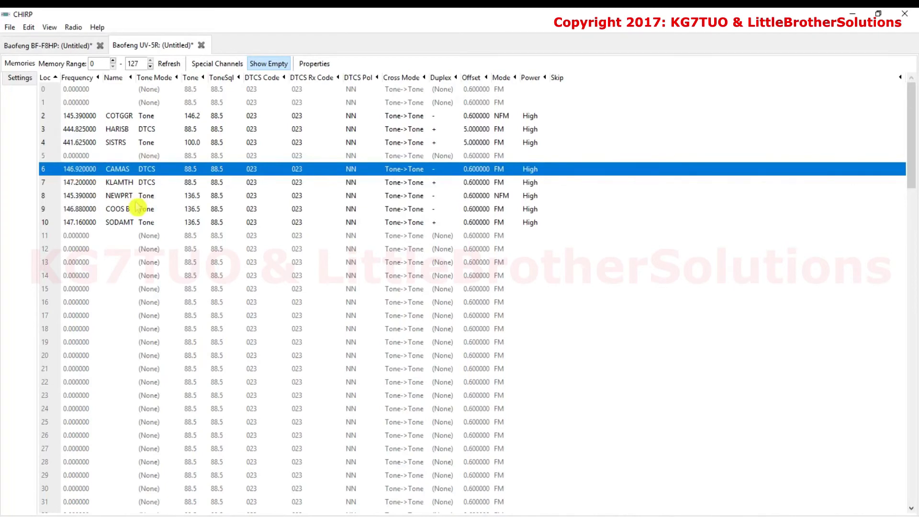
Delete the channels at locations 1 to 14 of the UV-5R list
left_click(79, 104)
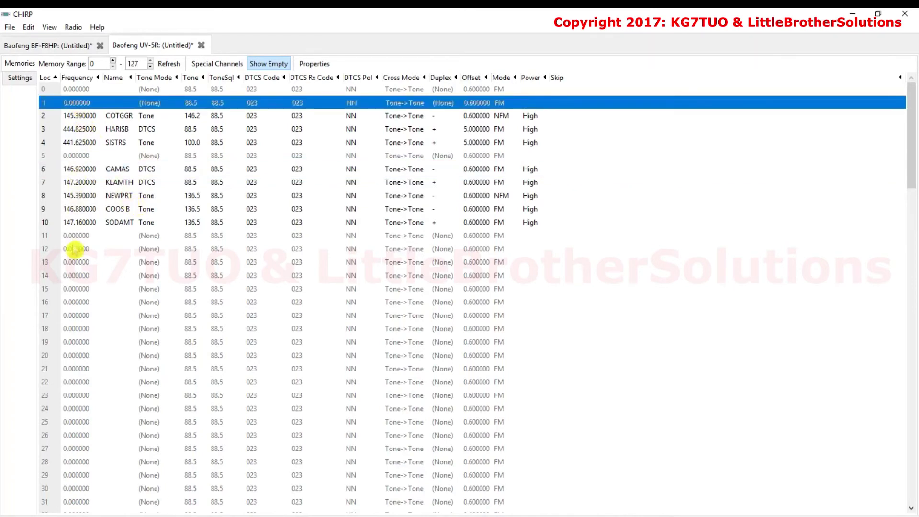
left_click(71, 280, "shift")
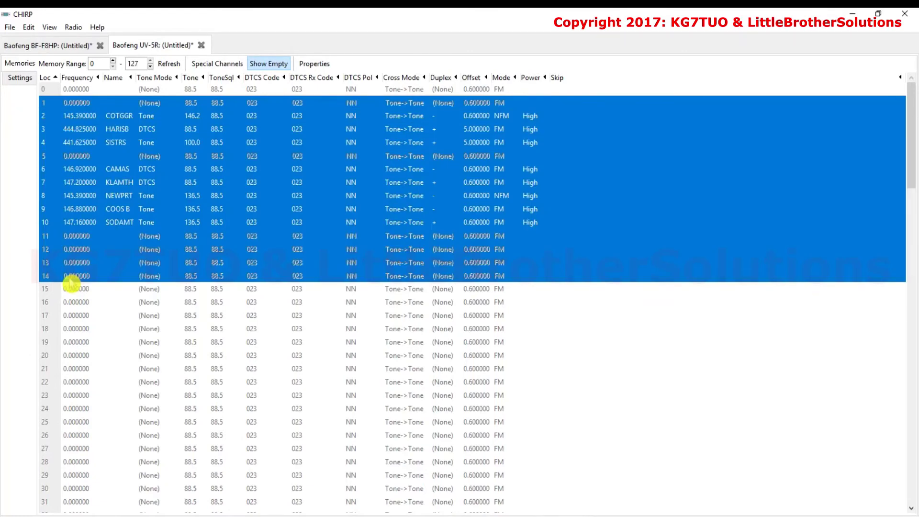
key("Delete")
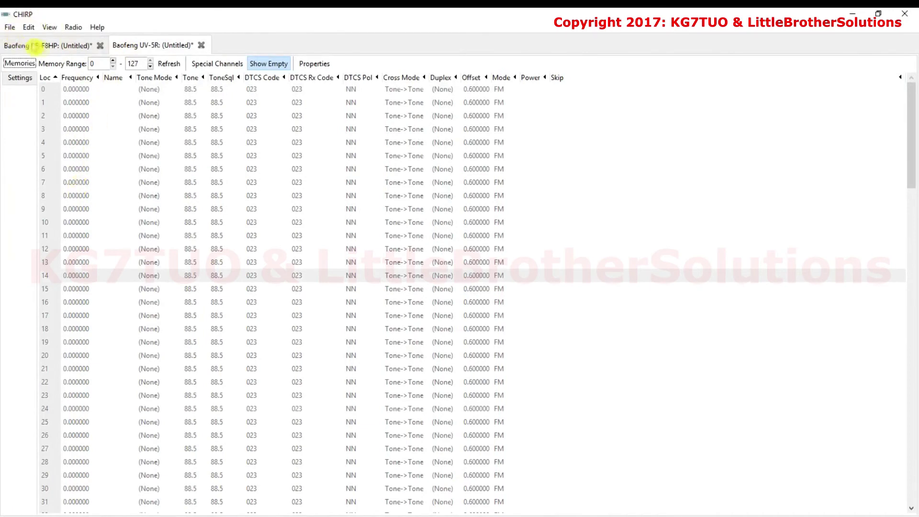
Copy all BF-F8HP locations 0 to 127 into the UV-5R list starting at location 0, and check the pasted list to its end
key("ctrl")
left_click(55, 47)
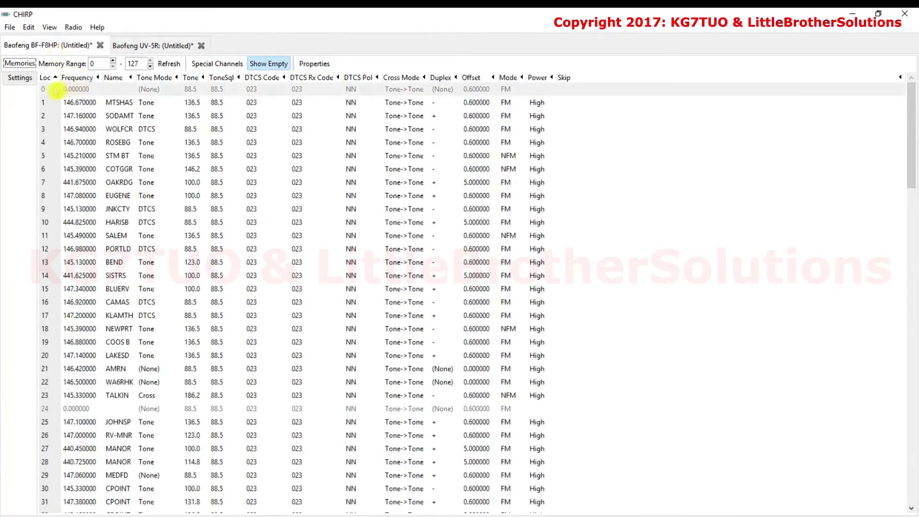
left_click(48, 91)
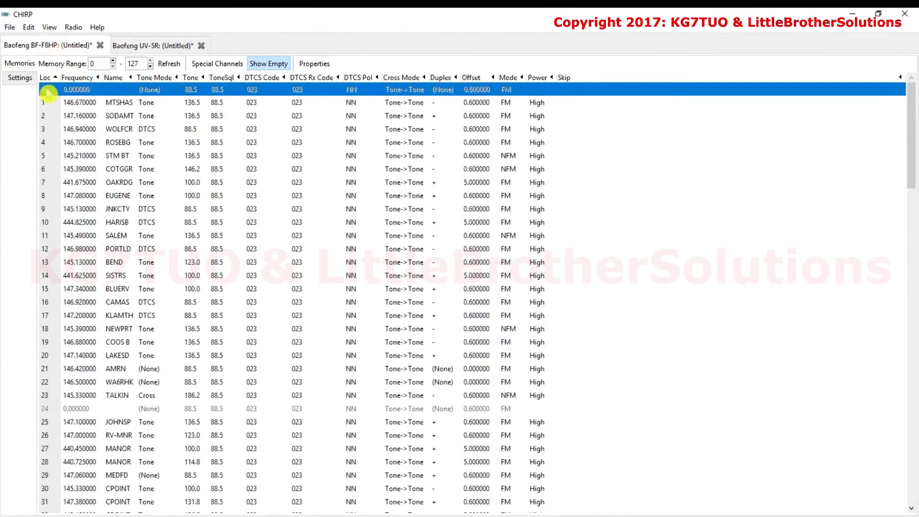
left_click_drag(910, 120, 900, 502)
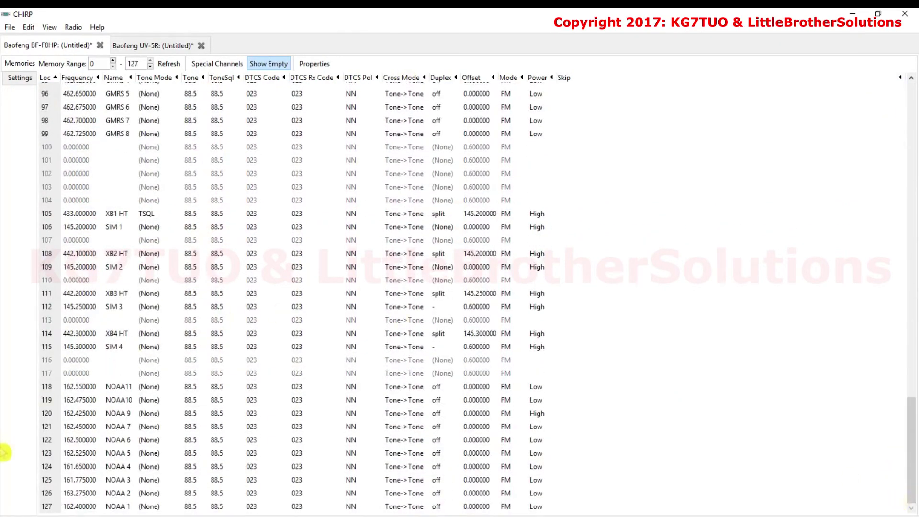
left_click(53, 506, "shift")
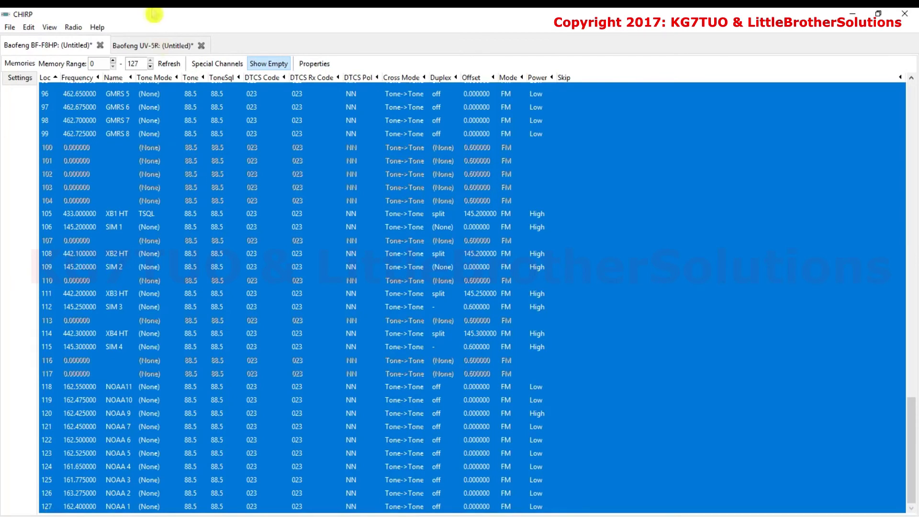
left_click(148, 46)
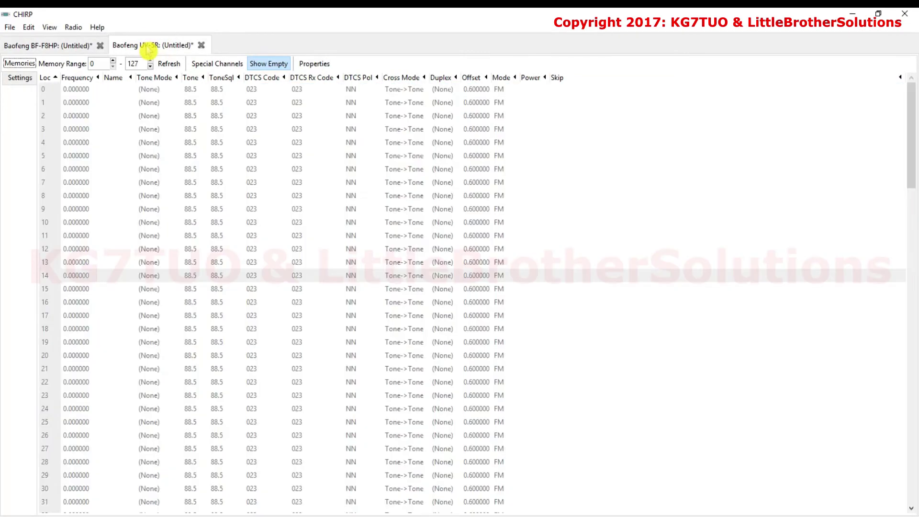
left_click(46, 90)
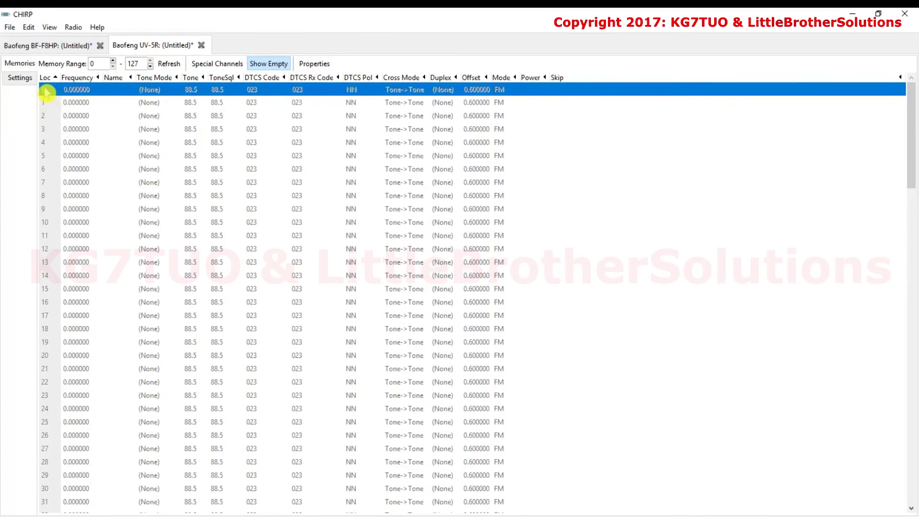
key("ctrl+v")
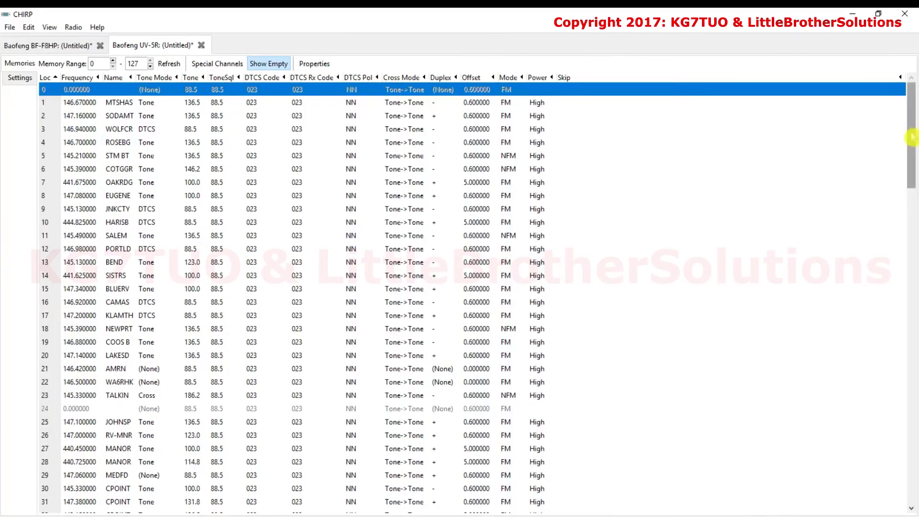
left_click_drag(911, 138, 913, 507)
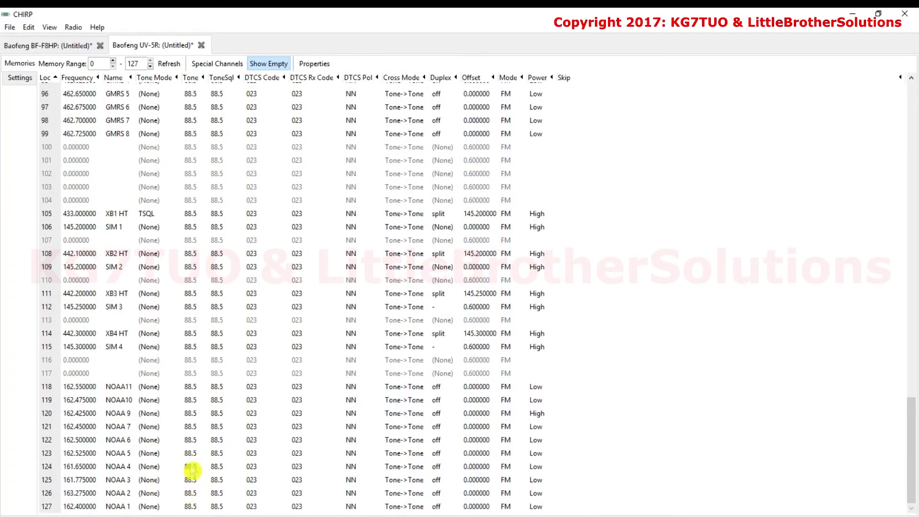
left_click_drag(914, 455, 914, 91)
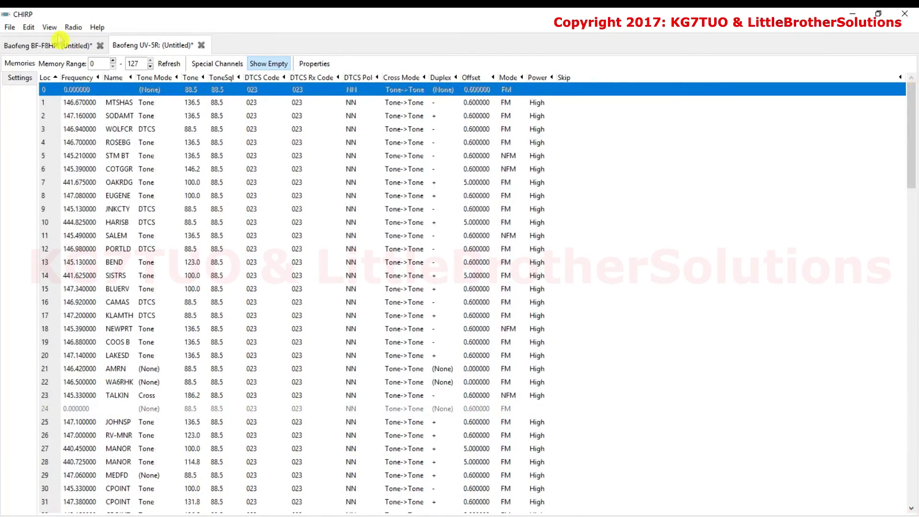
Try to upload the UV-5R channel list to the radio through port COM3
left_click(73, 28)
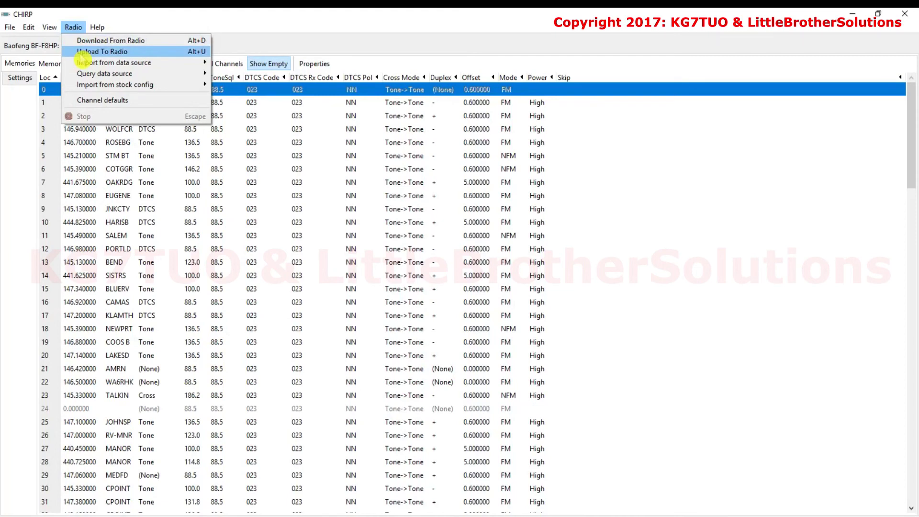
left_click(80, 55)
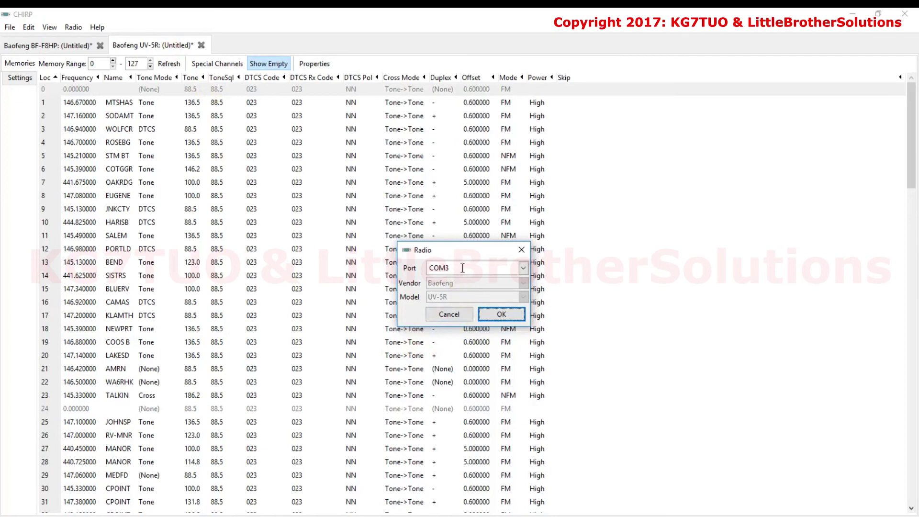
left_click(501, 315)
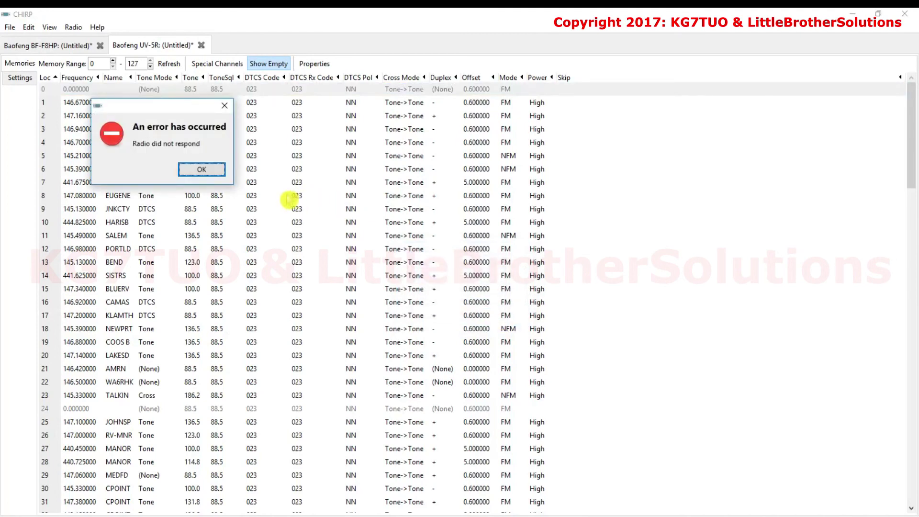
left_click(202, 169)
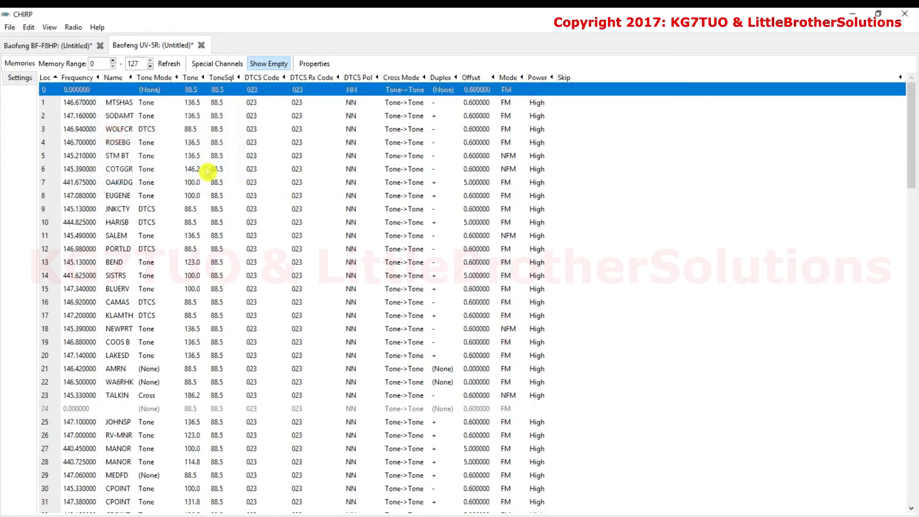
Start the upload of the UV-5R channel list to the radio on COM3 again
left_click(73, 27)
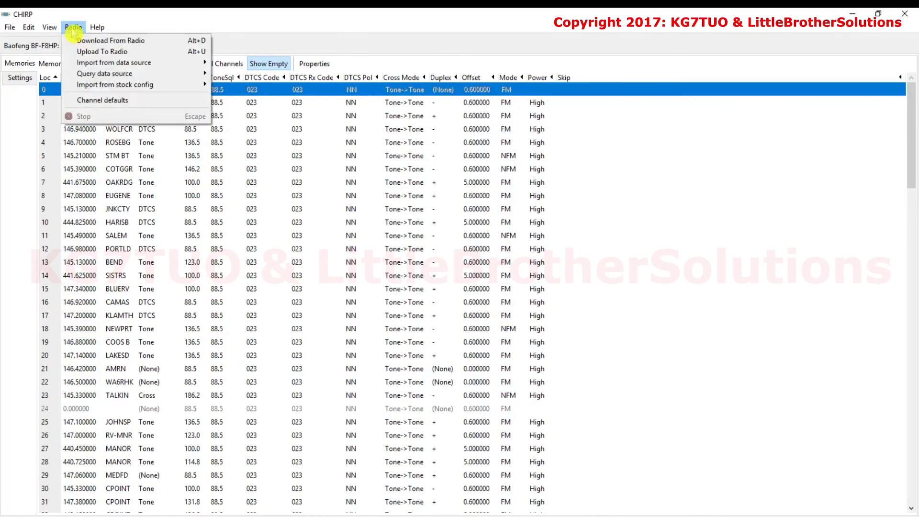
left_click(96, 52)
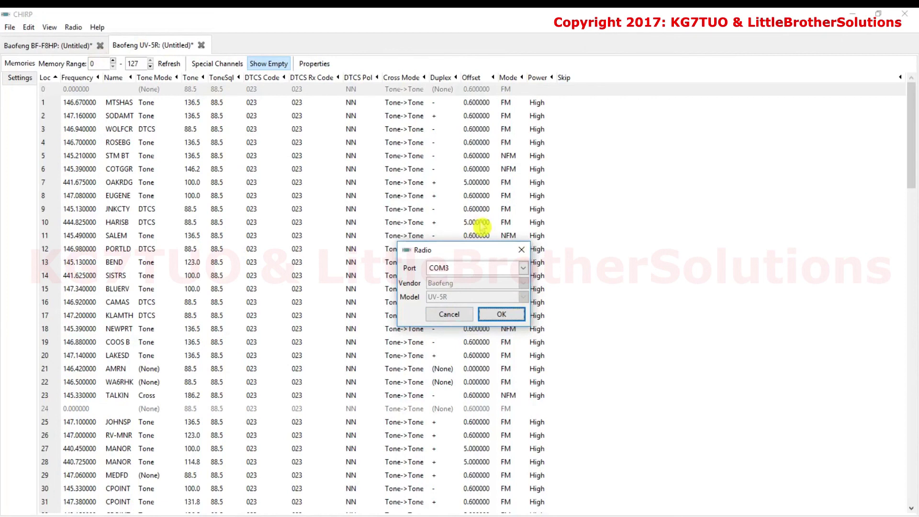
left_click(502, 316)
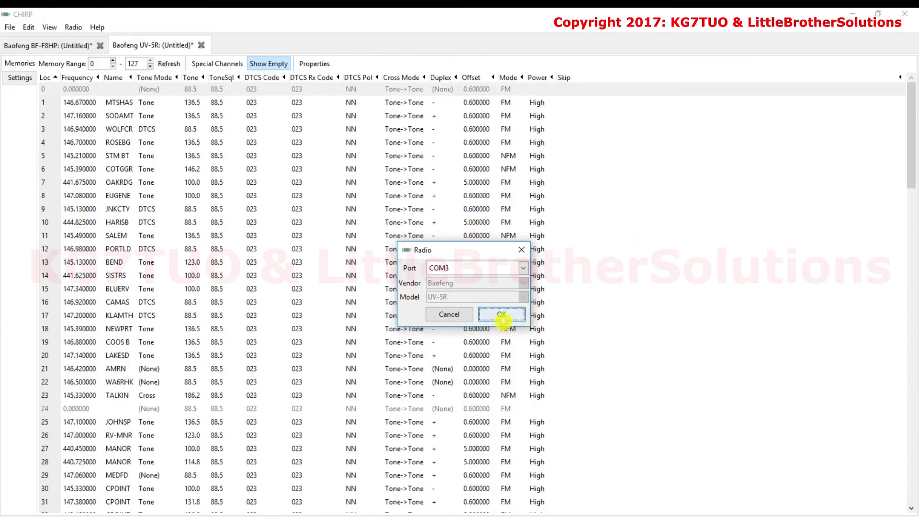